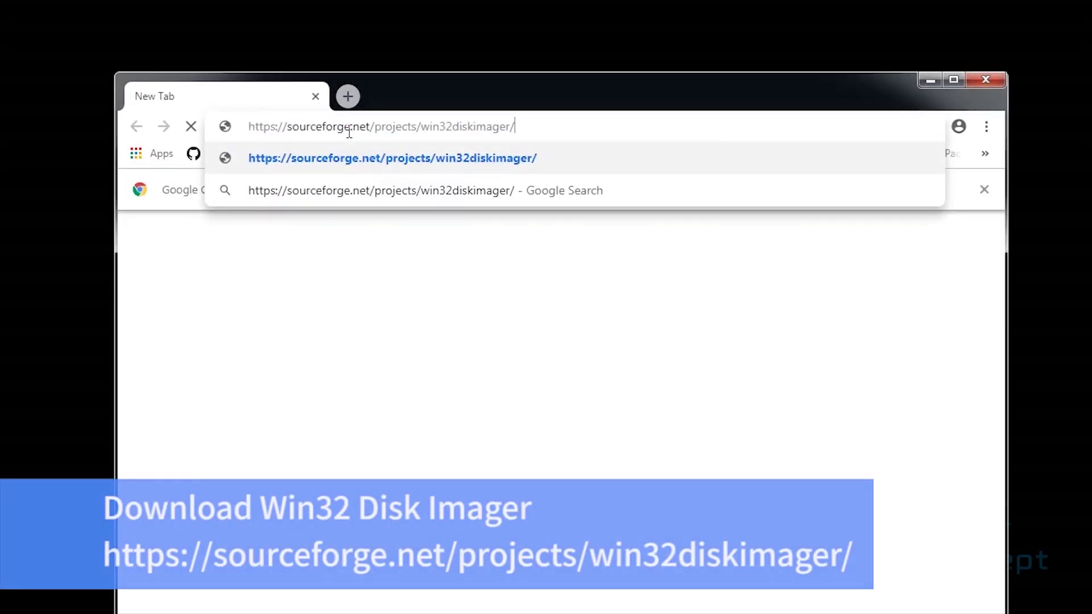
Download Win32 Disk Imager from SourceForge, then the Raspbian Stretch with Desktop ZIP from raspberrypi.org.
{"action": "key", "text": "Return"}
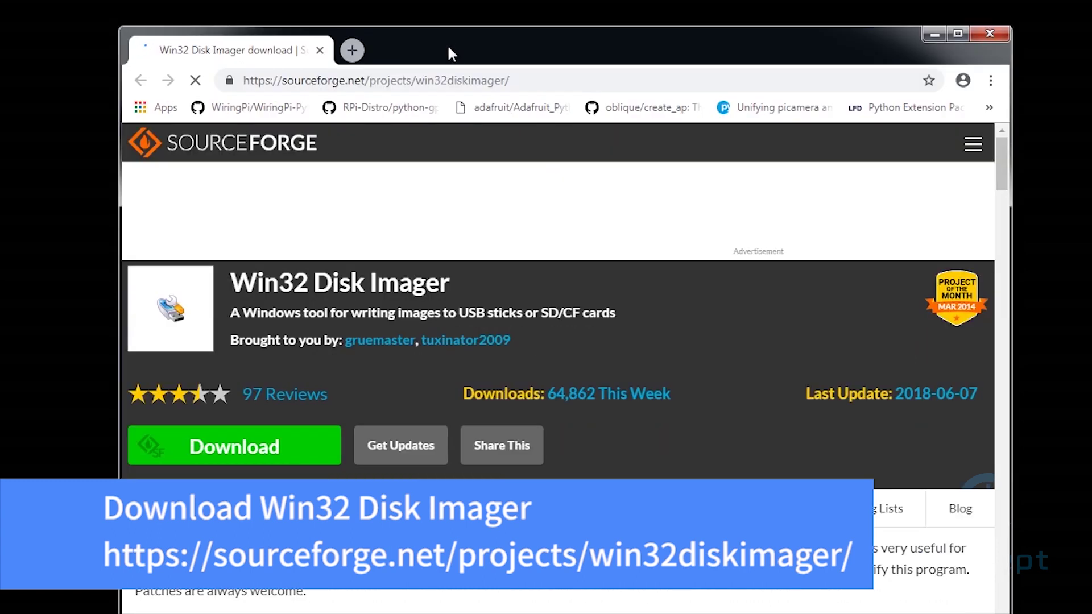
{"action": "left_click", "coordinate": [274, 449]}
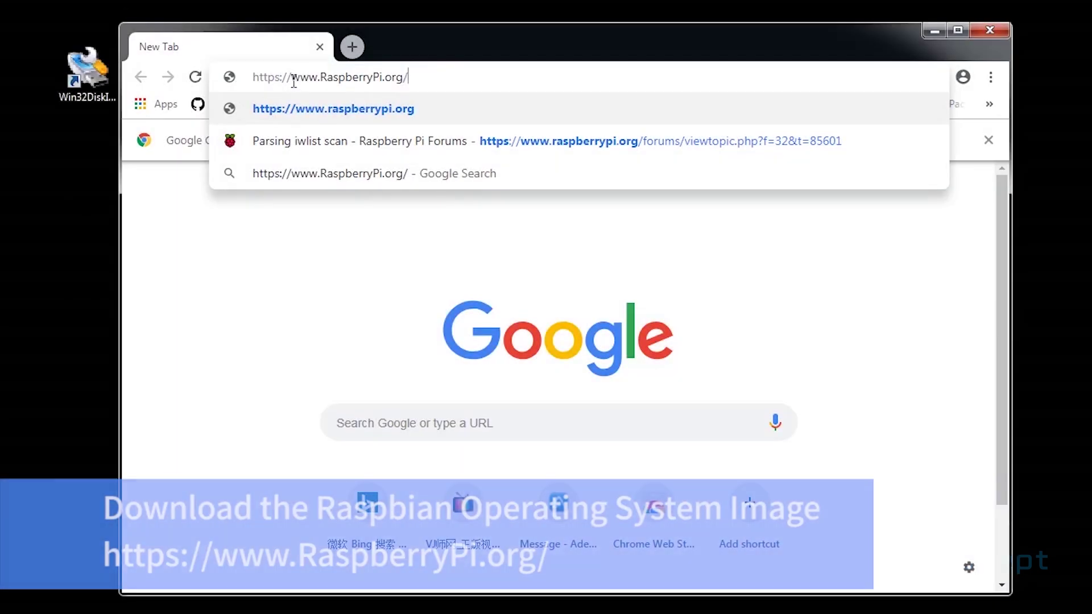
{"action": "key", "text": "Return"}
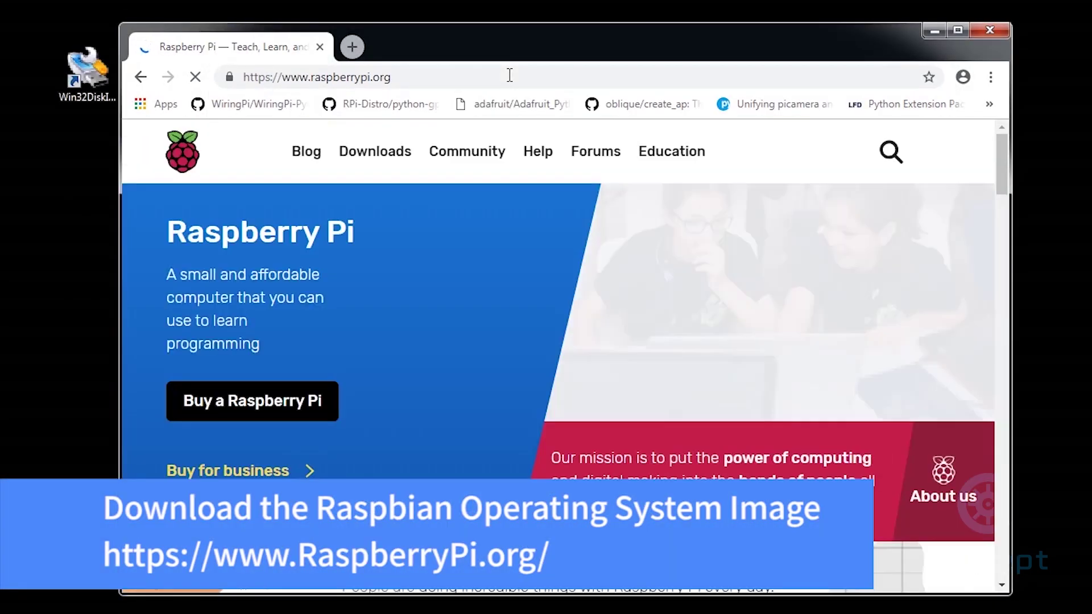
{"action": "left_click", "coordinate": [382, 160]}
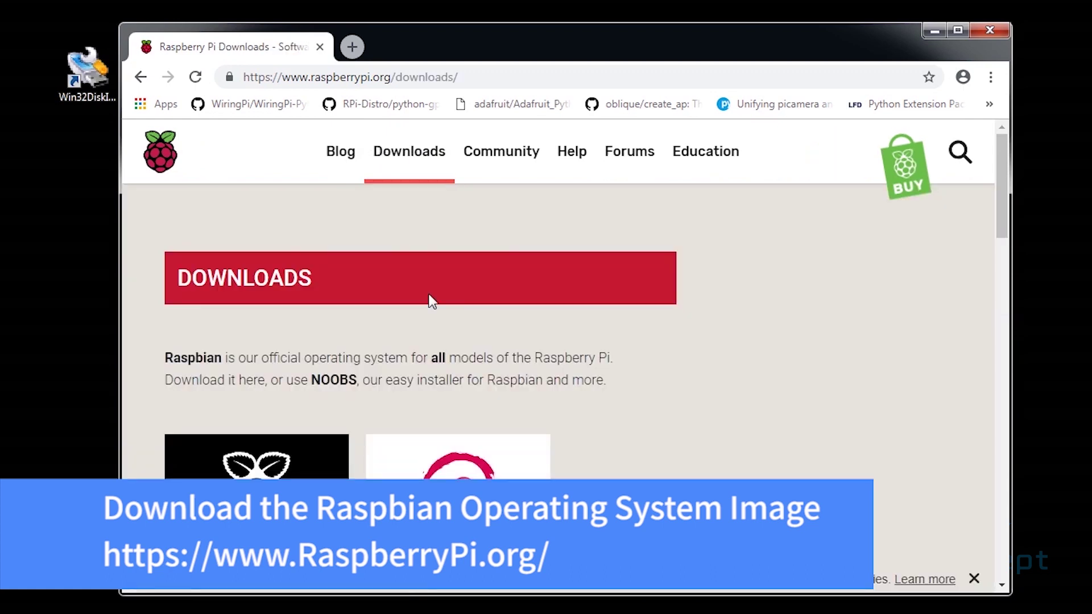
{"action": "scroll", "coordinate": [592, 358], "scroll_direction": "down", "scroll_amount": 3}
{"action": "left_click", "coordinate": [502, 385]}
{"action": "scroll", "coordinate": [505, 389], "scroll_direction": "down", "scroll_amount": 7}
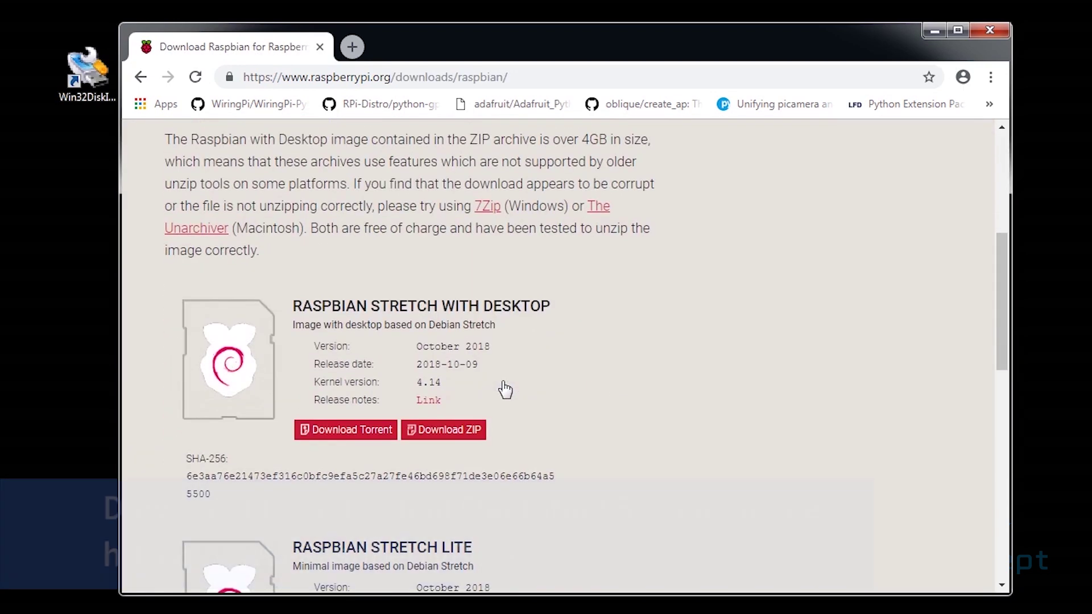
{"action": "left_click", "coordinate": [457, 345]}
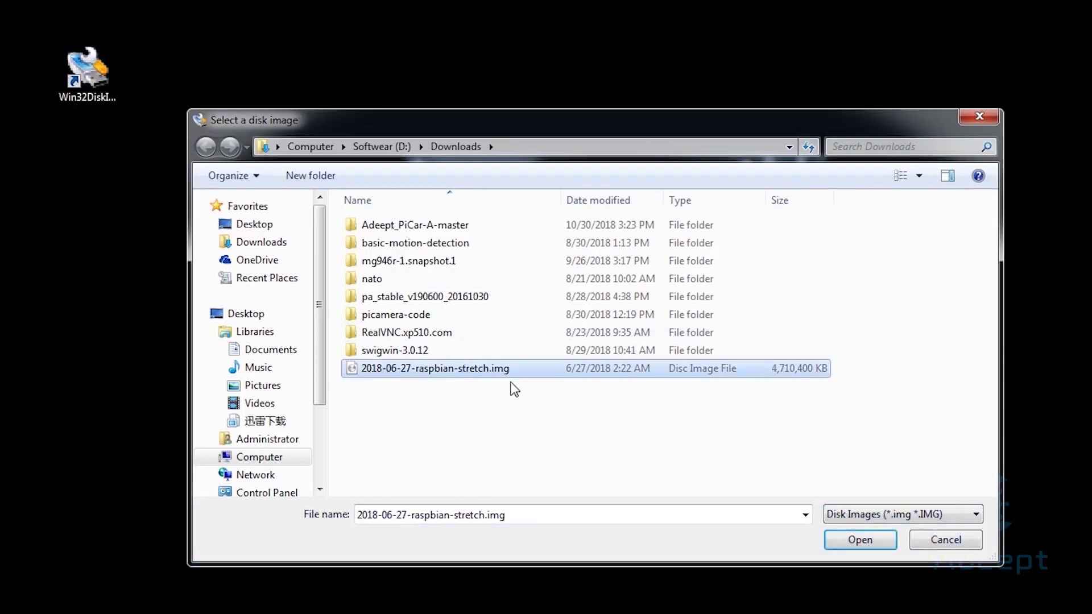
Write 2018-06-27-raspbian-stretch.img onto the boot (H:) card, confirming the overwrite and success message.
{"action": "left_click", "coordinate": [861, 547]}
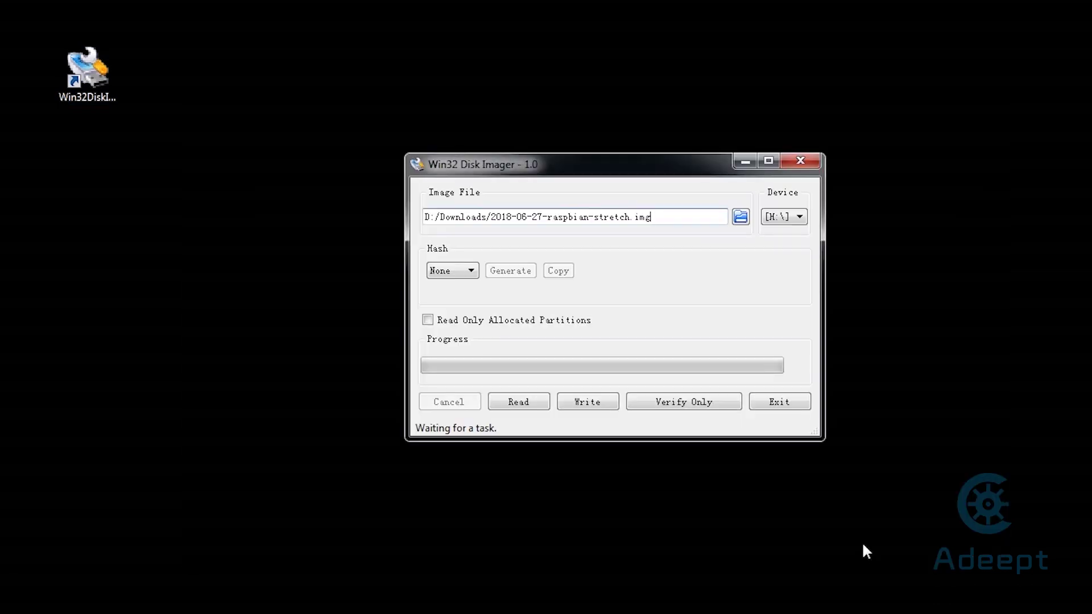
{"action": "left_click", "coordinate": [595, 407]}
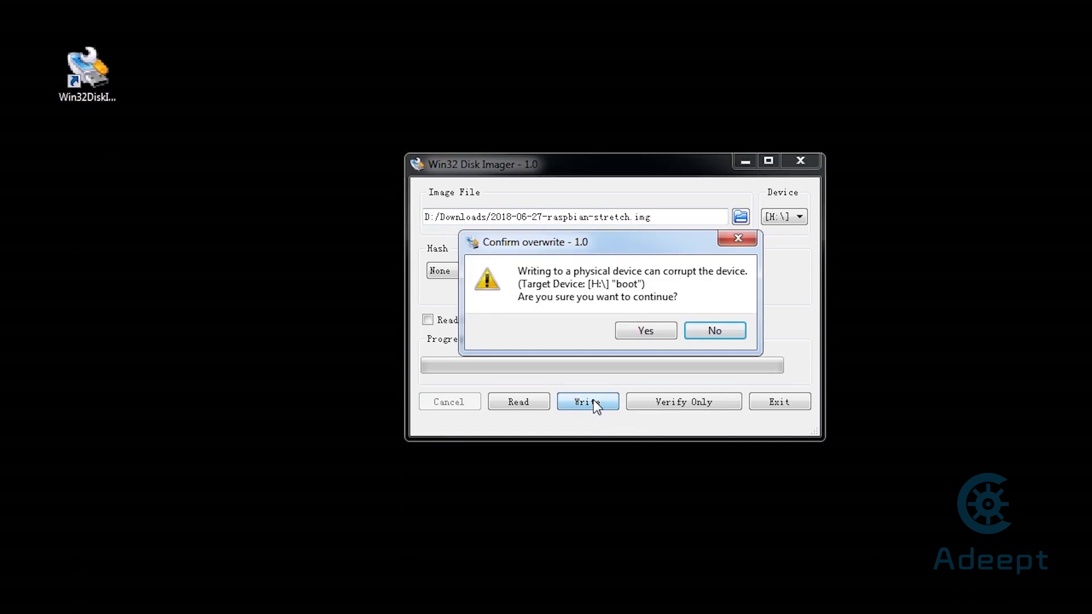
{"action": "left_click", "coordinate": [646, 331]}
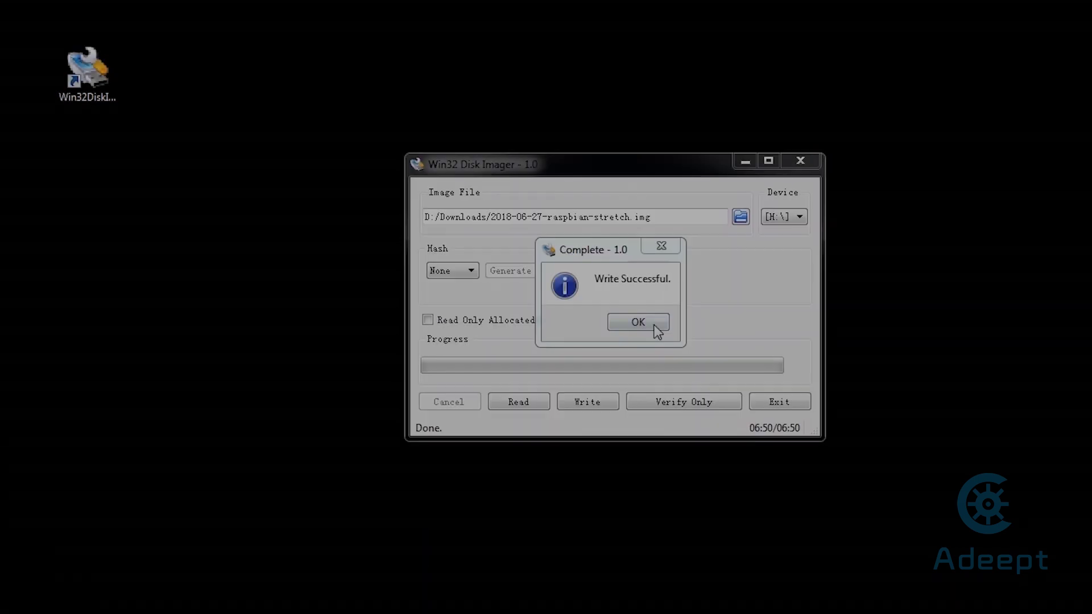
{"action": "left_click", "coordinate": [649, 323]}
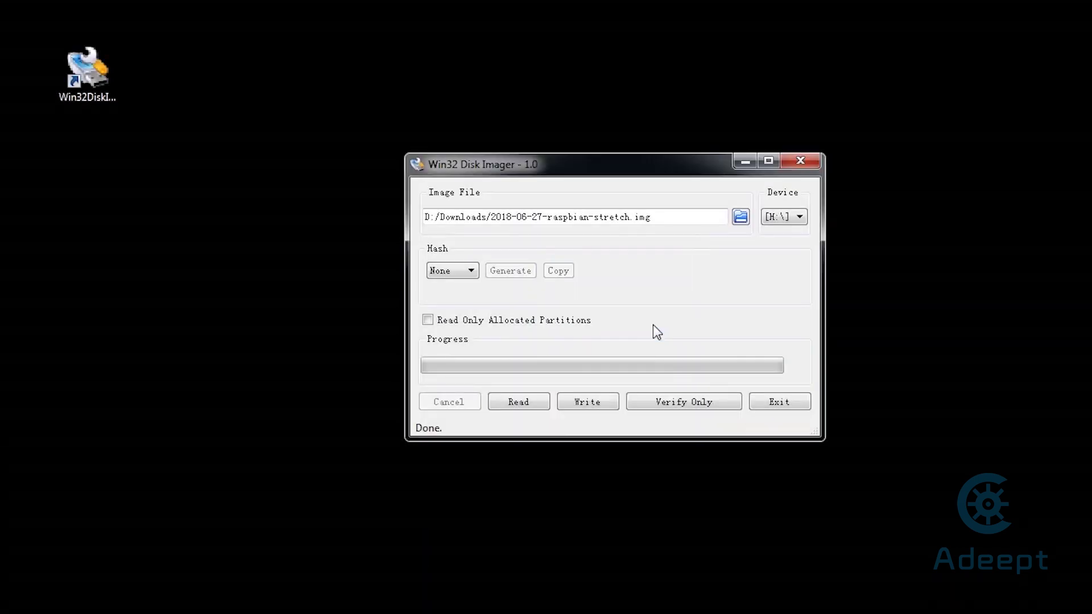
Close Win32 Disk Imager and create an empty extensionless ssh file on boot (H:).
{"action": "left_click", "coordinate": [761, 404]}
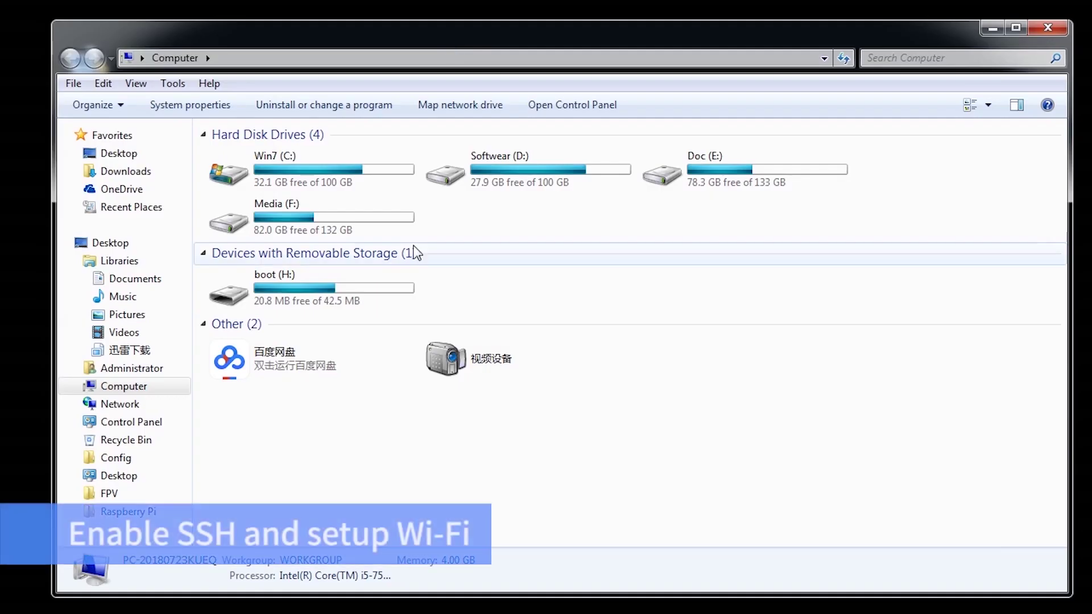
{"action": "double_click", "coordinate": [393, 275]}
{"action": "right_click", "coordinate": [480, 234]}
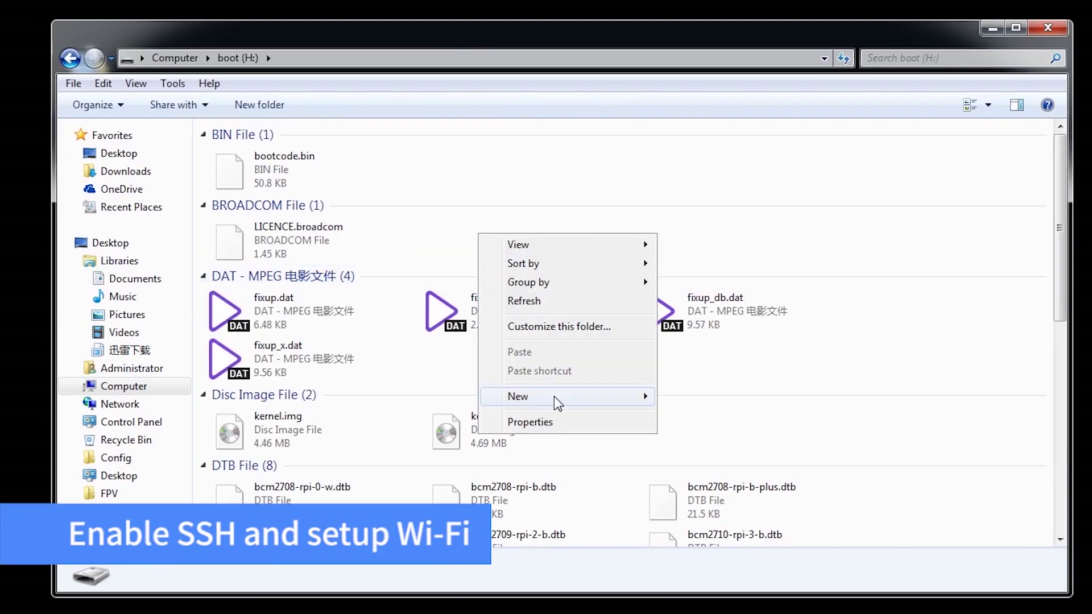
{"action": "mouse_move", "coordinate": [554, 397]}
{"action": "left_click", "coordinate": [719, 590]}
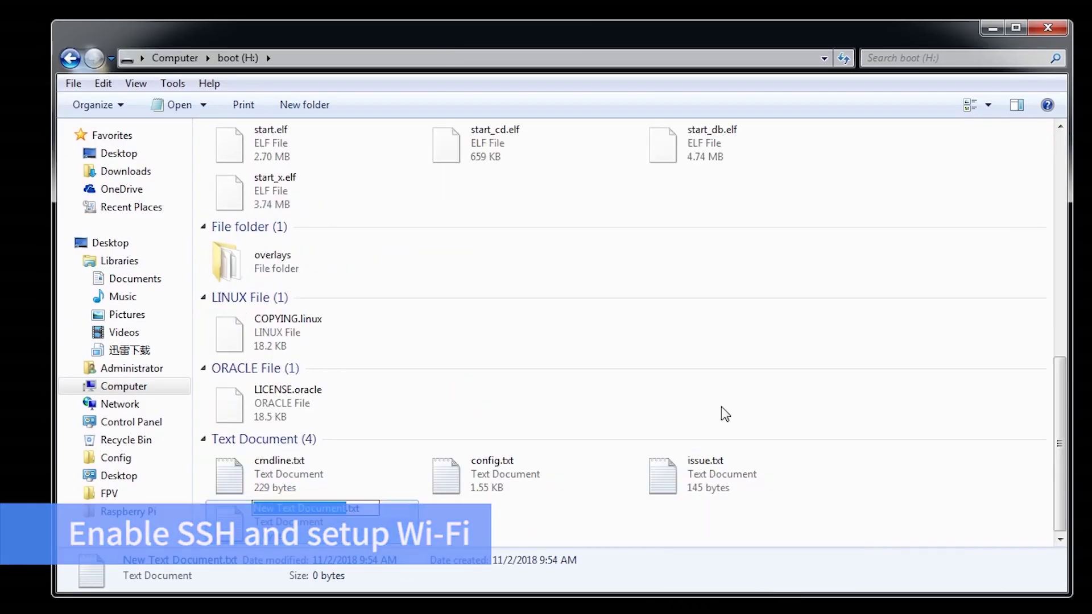
{"action": "type", "text": "ssh"}
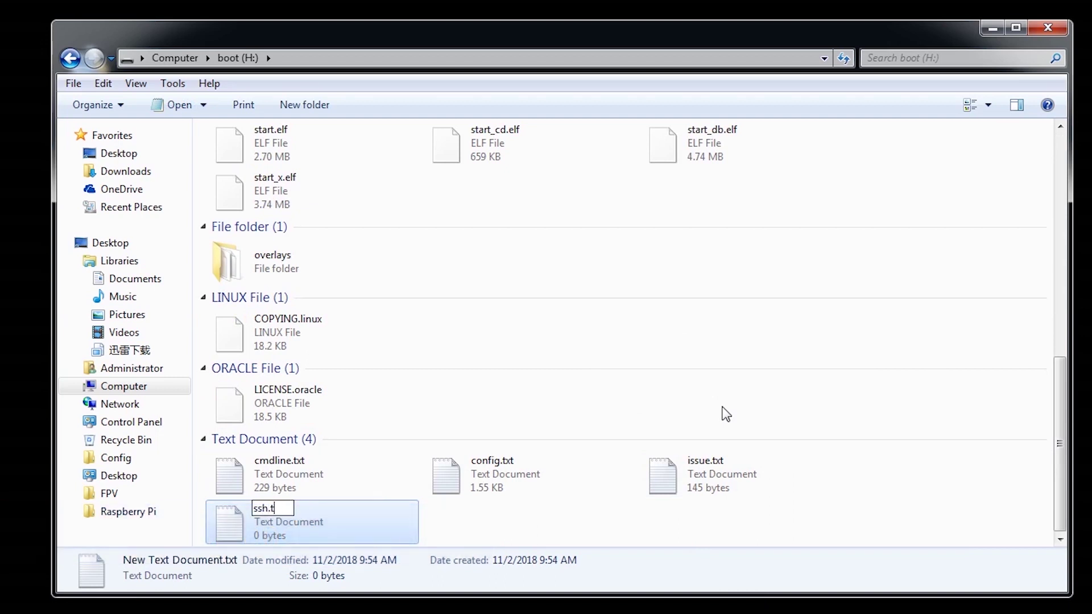
{"action": "left_click", "coordinate": [544, 517]}
{"action": "left_click", "coordinate": [686, 327]}
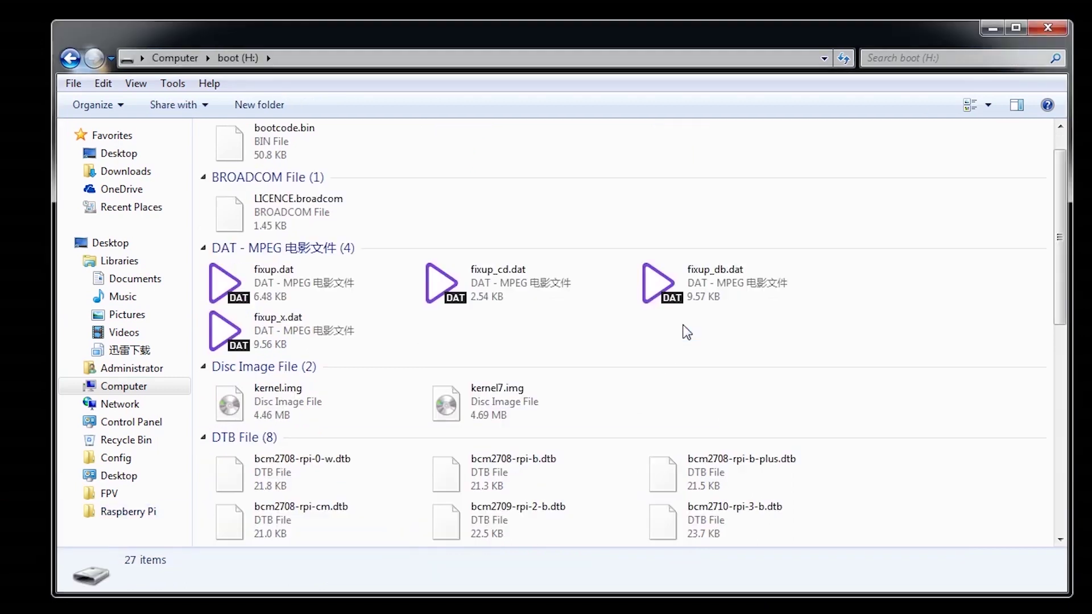
Create a second new text document named wpa_supplicant.txt on boot (H:).
{"action": "right_click", "coordinate": [648, 354]}
{"action": "mouse_move", "coordinate": [726, 537]}
{"action": "left_click", "coordinate": [936, 480]}
{"action": "type", "text": "wpa_supplicant.txt"}
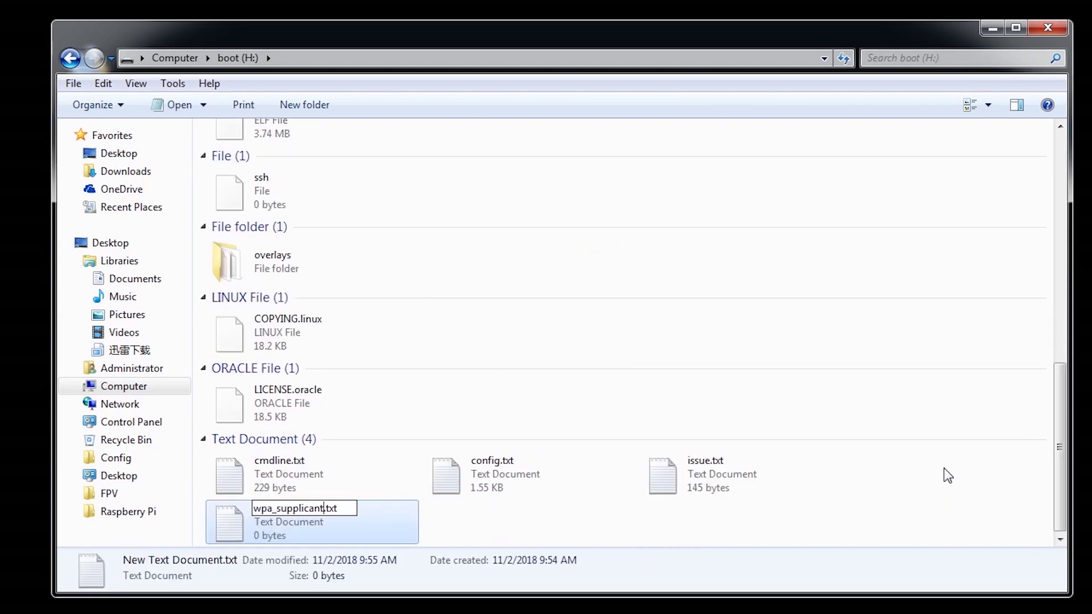
{"action": "key", "text": "Return"}
Paste the Wi-Fi configuration into wpa_supplicant.txt in Notepad and save it.
{"action": "double_click", "coordinate": [346, 525]}
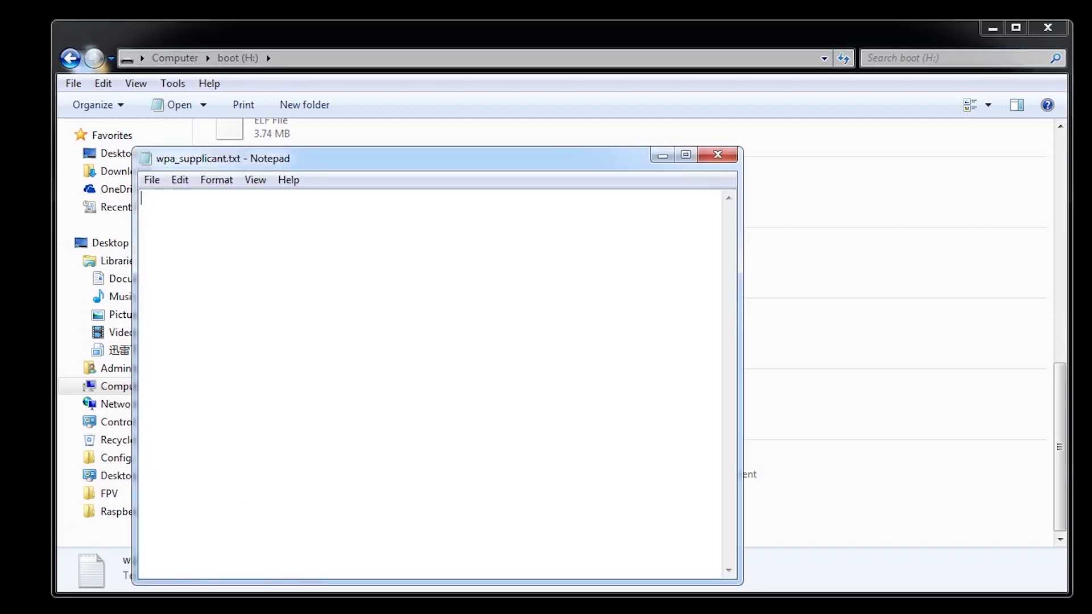
{"action": "key", "text": "ctrl+v"}
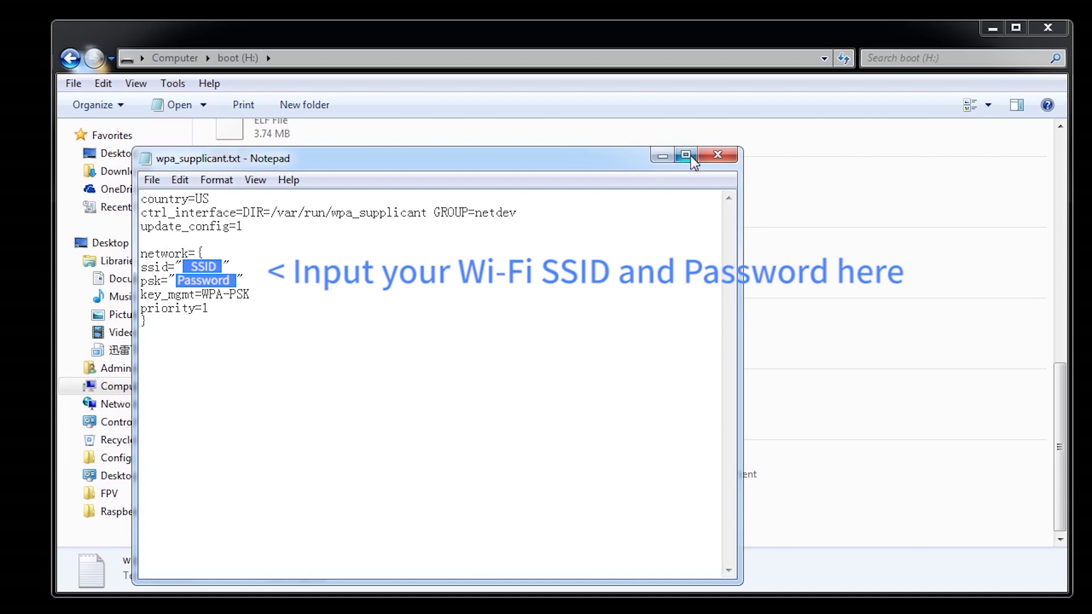
{"action": "left_click", "coordinate": [718, 156]}
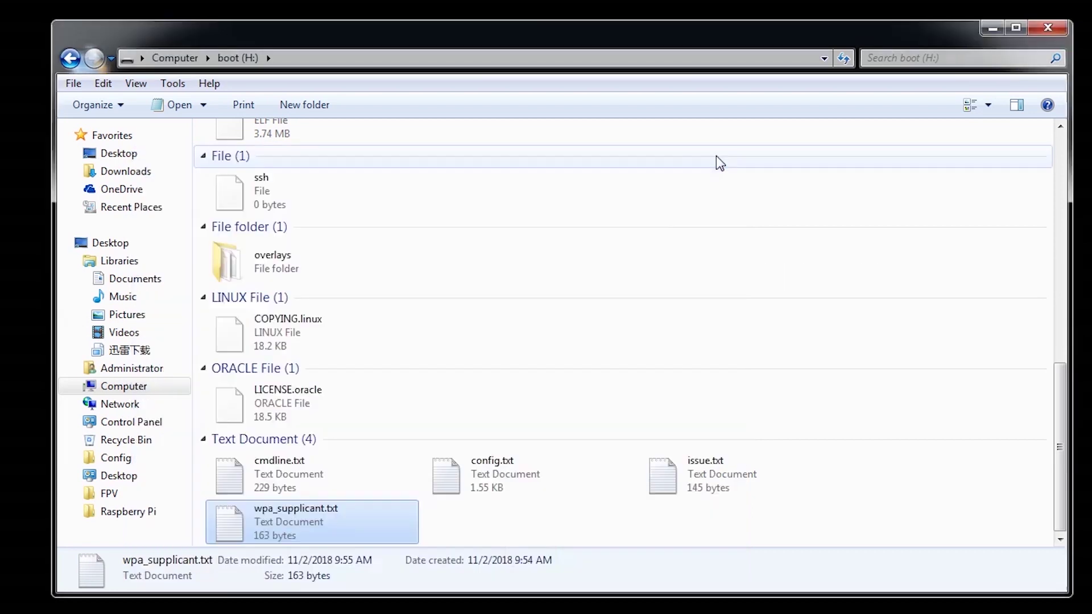
Rename wpa_supplicant.txt to wpa_supplicant.conf, accepting the extension change.
{"action": "left_click", "coordinate": [365, 517]}
{"action": "left_click", "coordinate": [352, 509]}
{"action": "key", "text": "BackSpace"}
{"action": "key", "text": "BackSpace"}
{"action": "type", "text": "conf"}
{"action": "left_click", "coordinate": [456, 507]}
{"action": "left_click", "coordinate": [688, 323]}
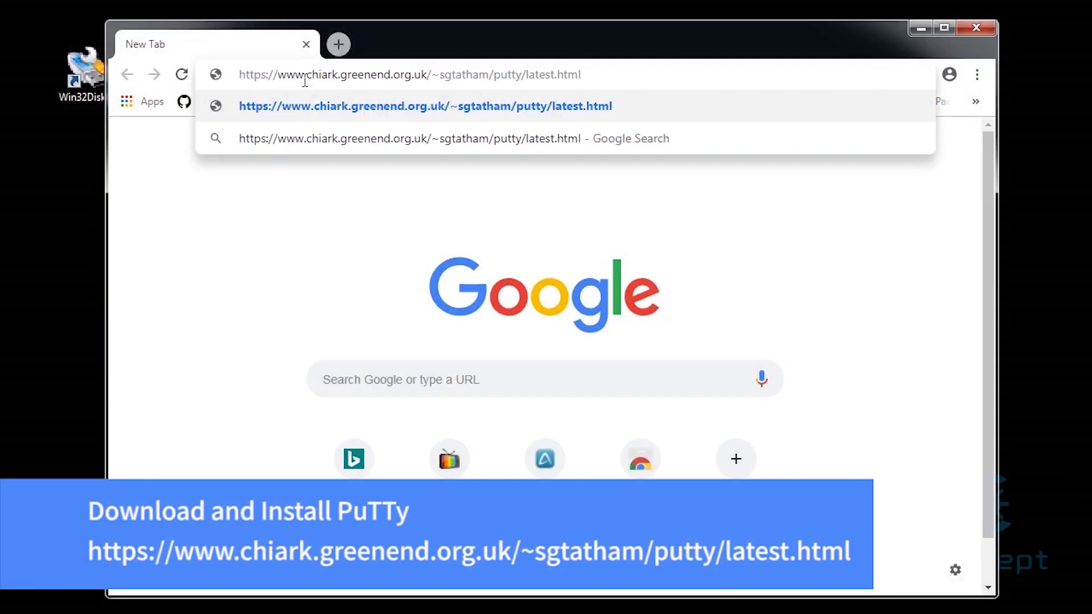
Load the chiark.greenend.org.uk PuTTY latest-release page and scroll to the MSI installer.
{"action": "key", "text": "Return"}
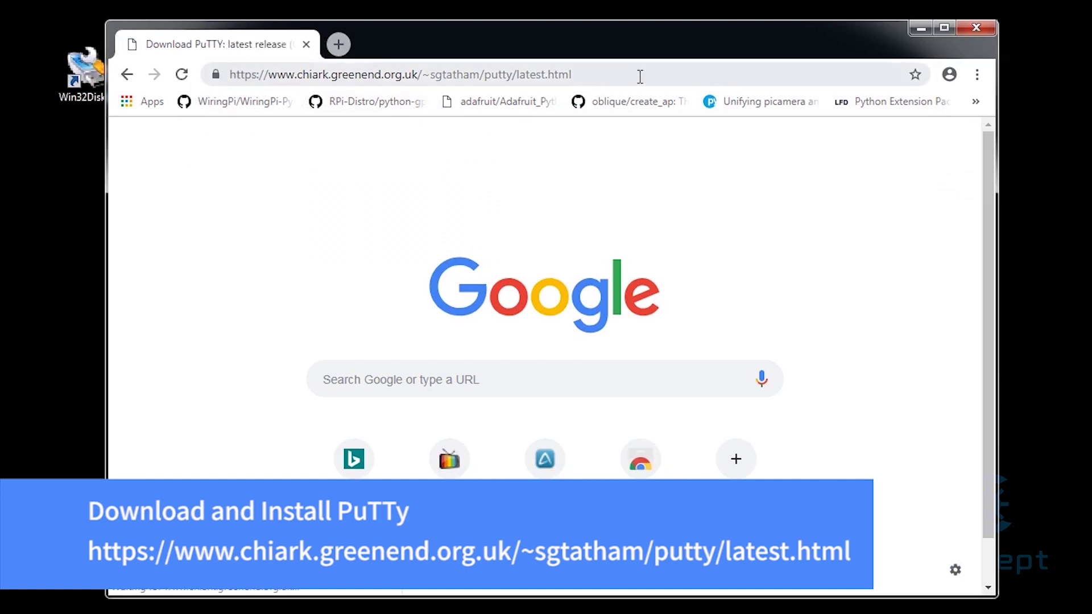
{"action": "scroll", "coordinate": [443, 279], "scroll_direction": "down", "scroll_amount": 5}
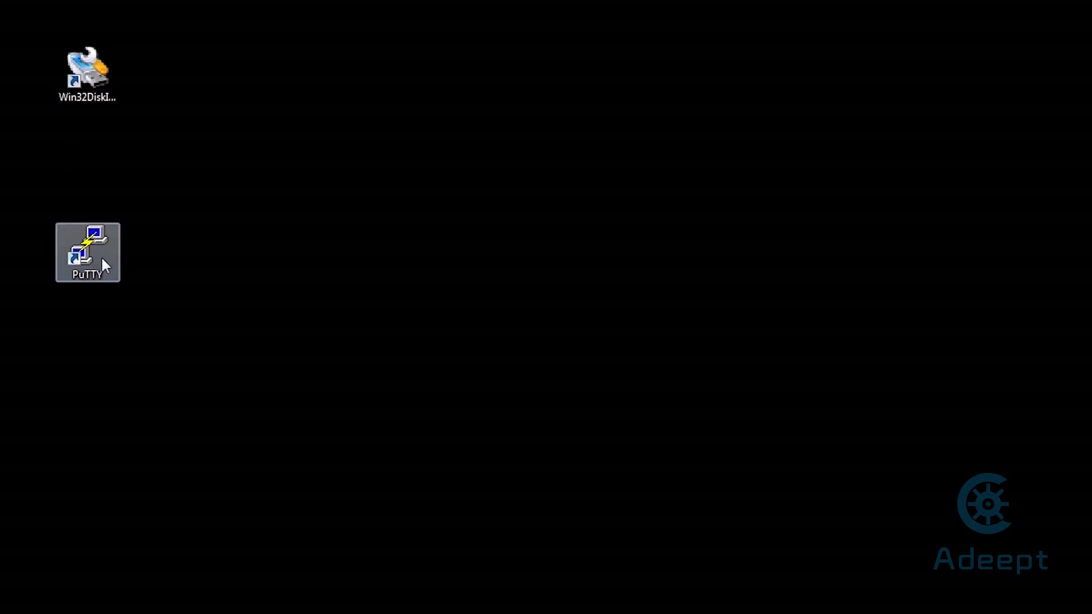
Launch PuTTY, connect to 192.168.0.116, and log in as user pi.
{"action": "double_click", "coordinate": [104, 265]}
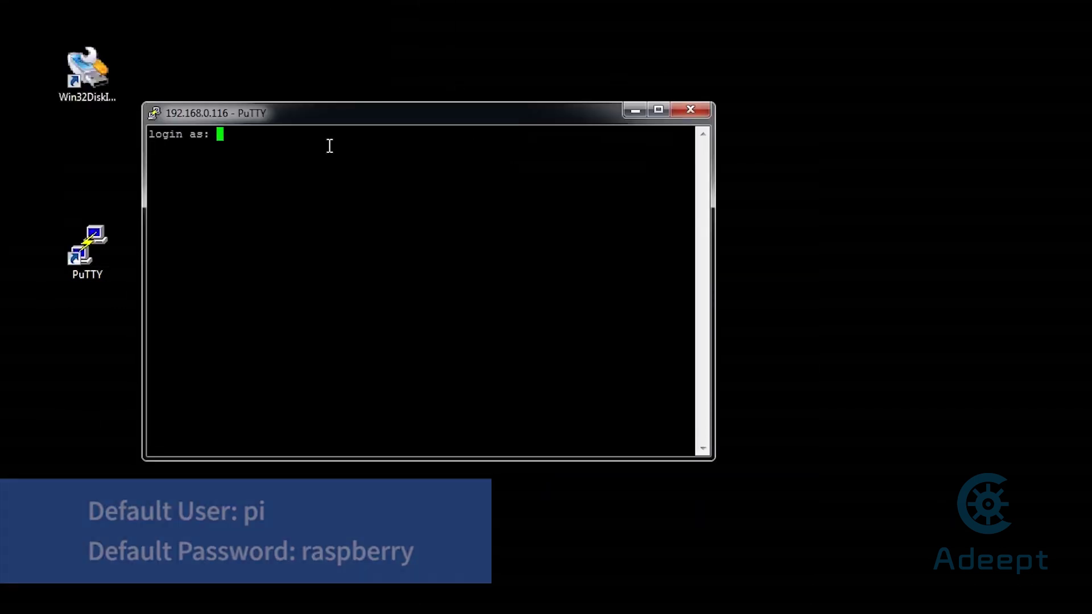
{"action": "type", "text": "pi"}
{"action": "key", "text": "Return"}
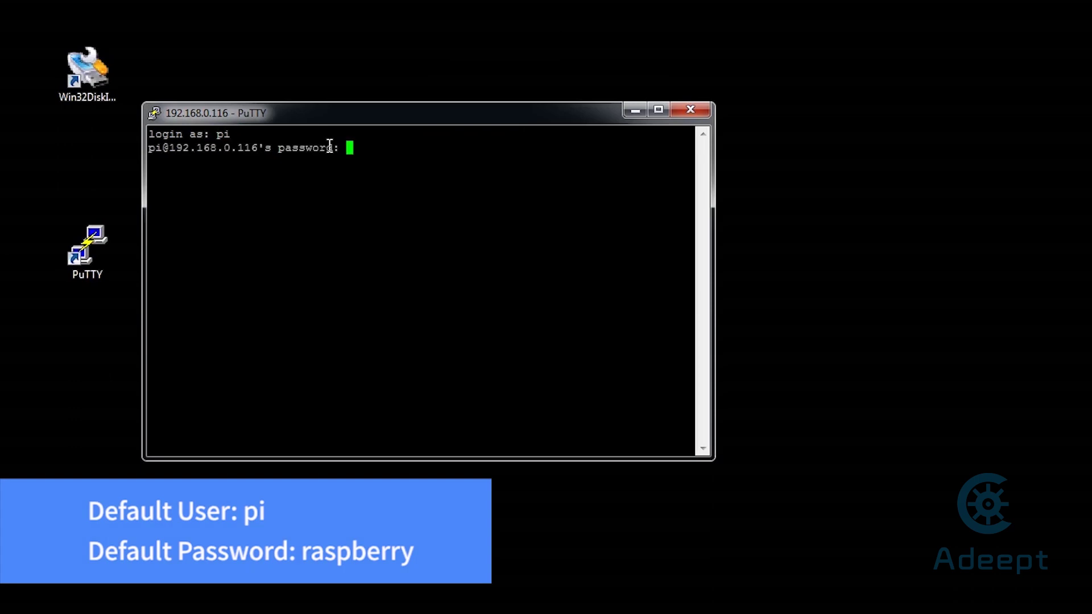
Log in with the password and run sudo apt-get update.
{"action": "key", "text": "Return"}
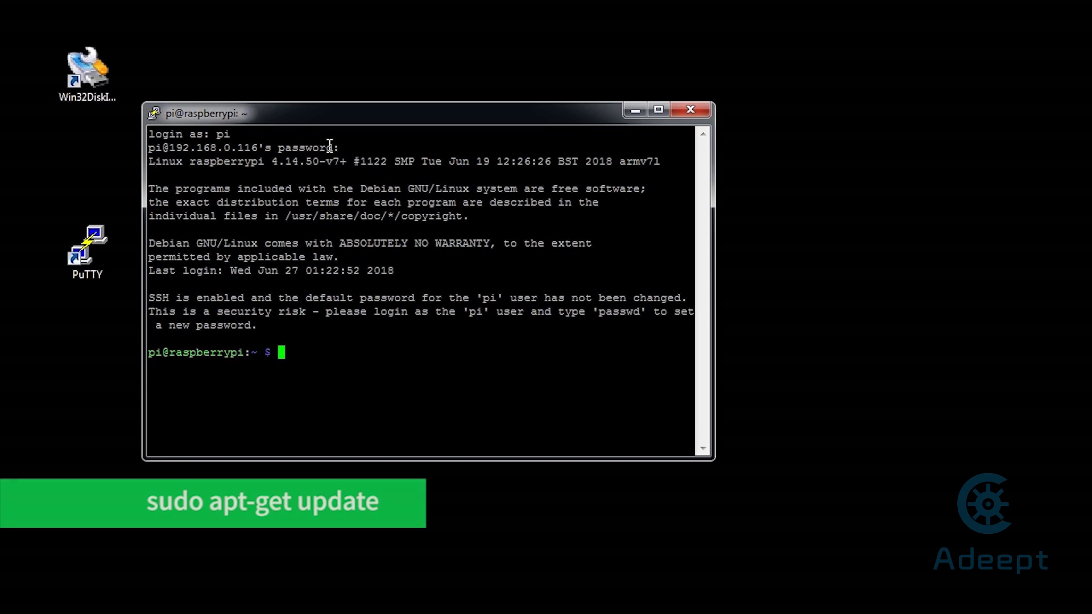
{"action": "type", "text": "sudo apt-get update"}
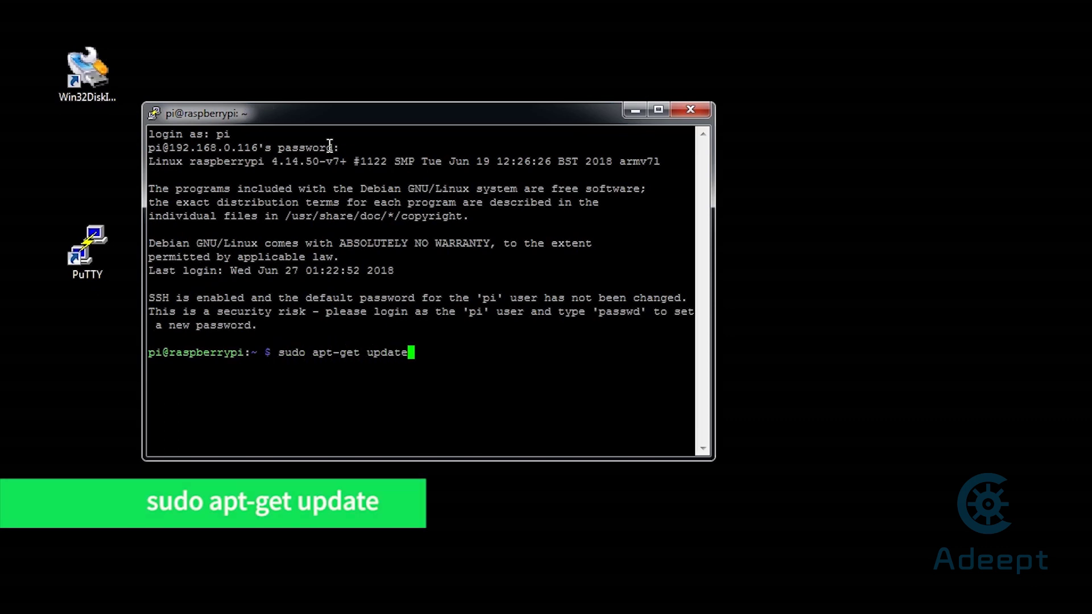
{"action": "key", "text": "Return"}
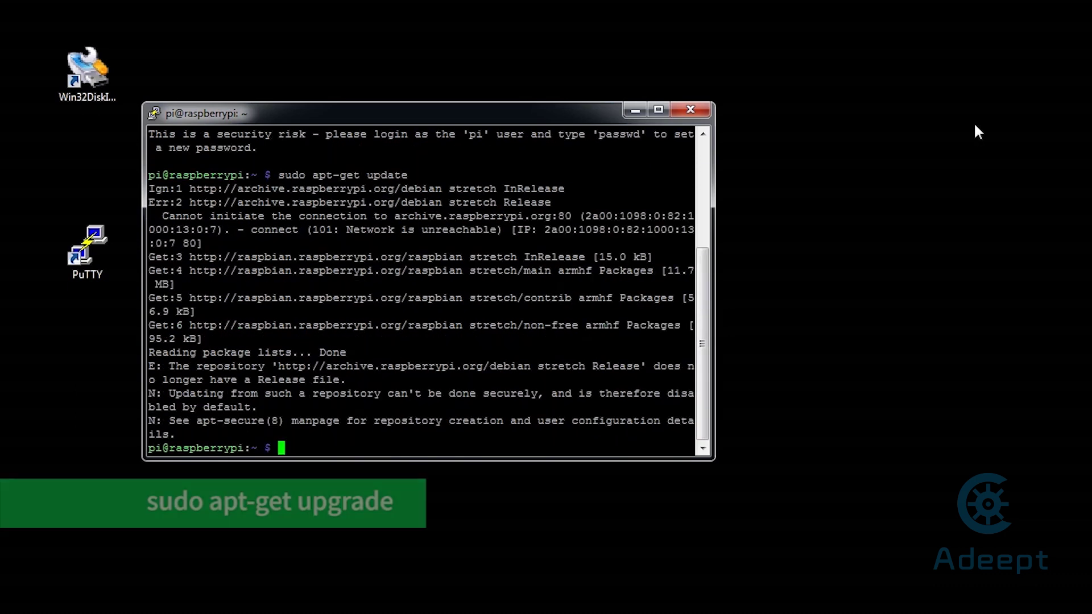
Run sudo apt-get upgrade and answer y to apply the 63 upgrades.
{"action": "type", "text": "sudo apt-get upgrade"}
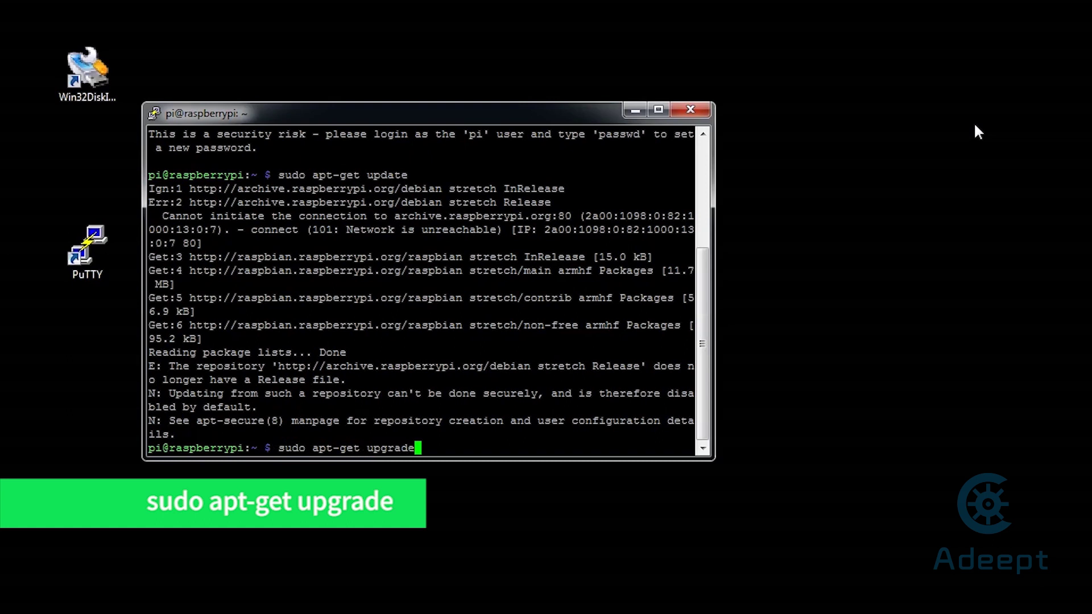
{"action": "key", "text": "Return"}
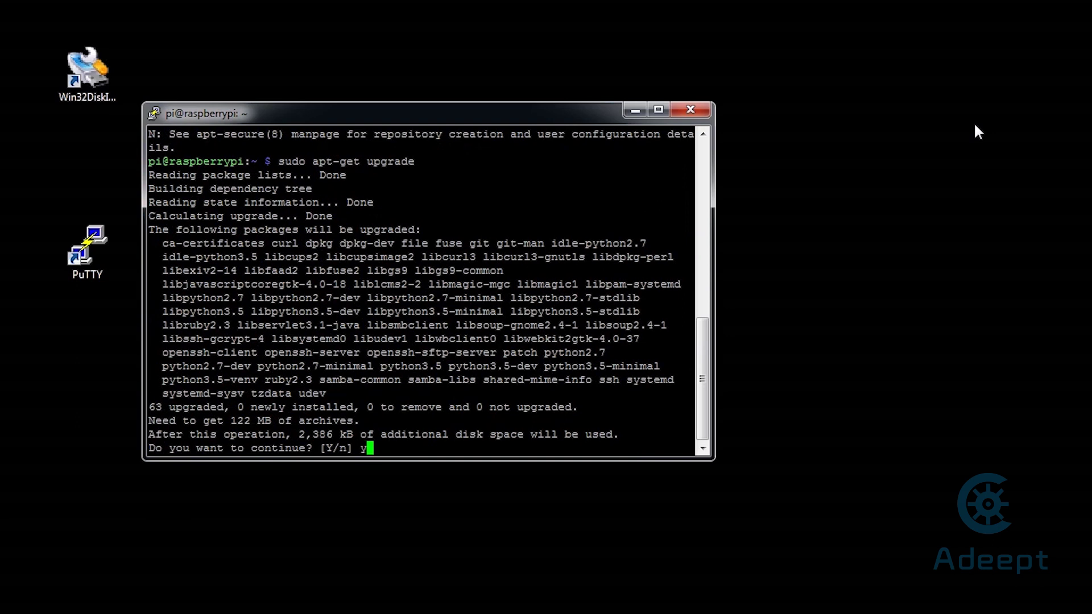
{"action": "type", "text": "y"}
{"action": "key", "text": "Return"}
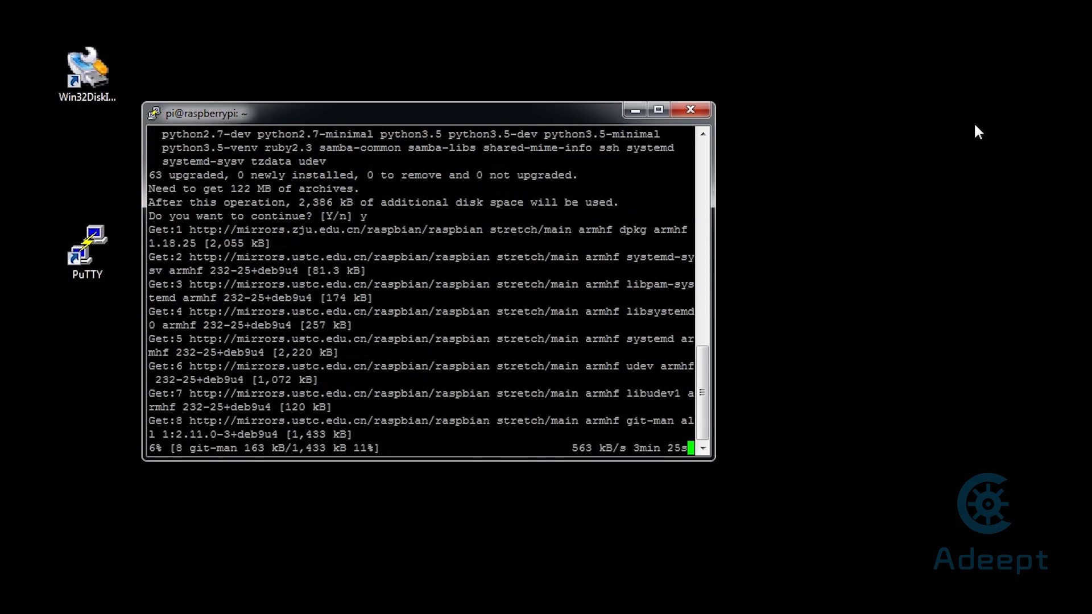
Run sudo pip install adafruit-pca9685 on the Pi.
{"action": "type", "text": "sud"}
{"action": "type", "text": "o pip install ad"}
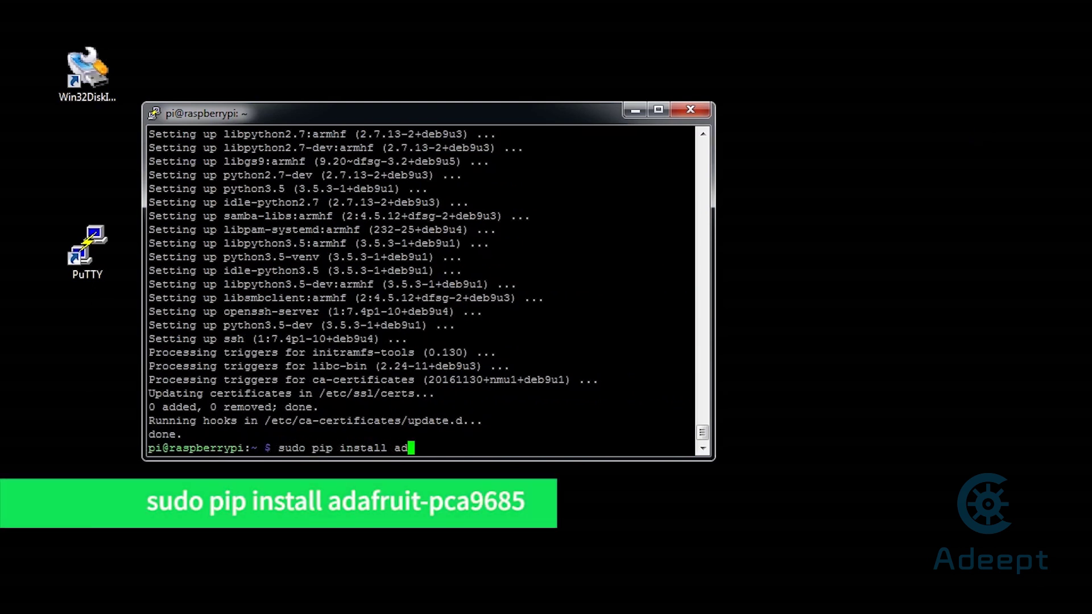
{"action": "type", "text": "afruit-pca9685"}
{"action": "key", "text": "Return"}
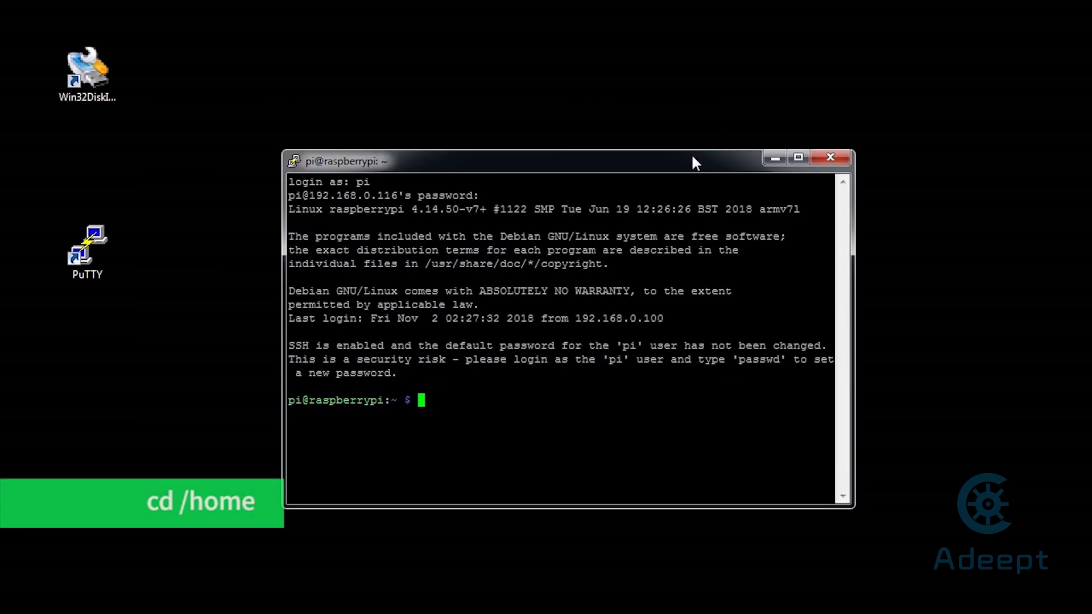
{"action": "type", "text": "cd /home"}
{"action": "key", "text": "Return"}
{"action": "type", "text": "sudo git clone"}
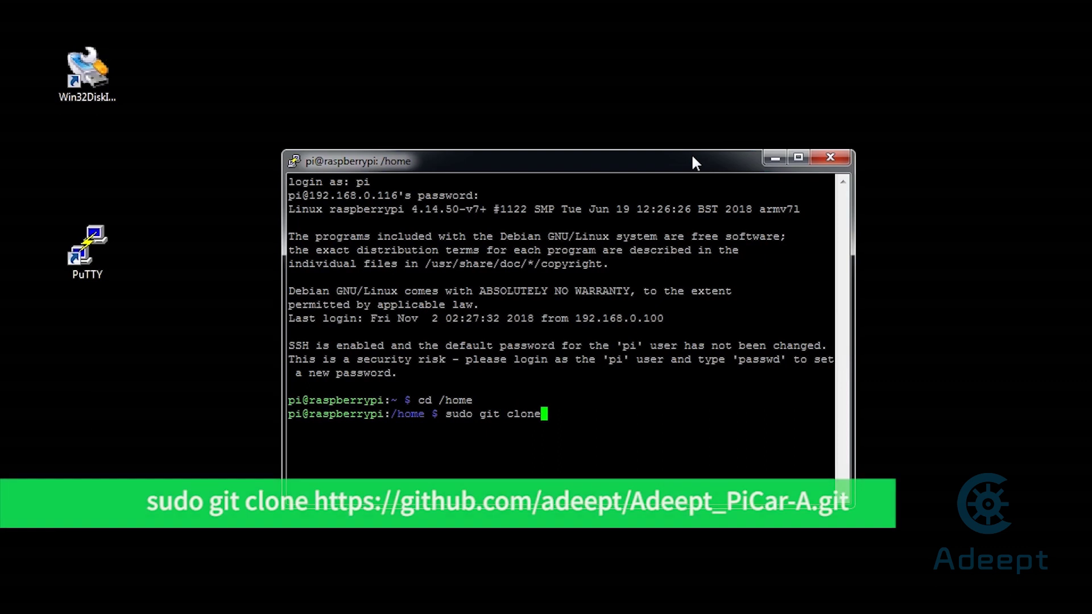
{"action": "type", "text": " https://github.com/a"}
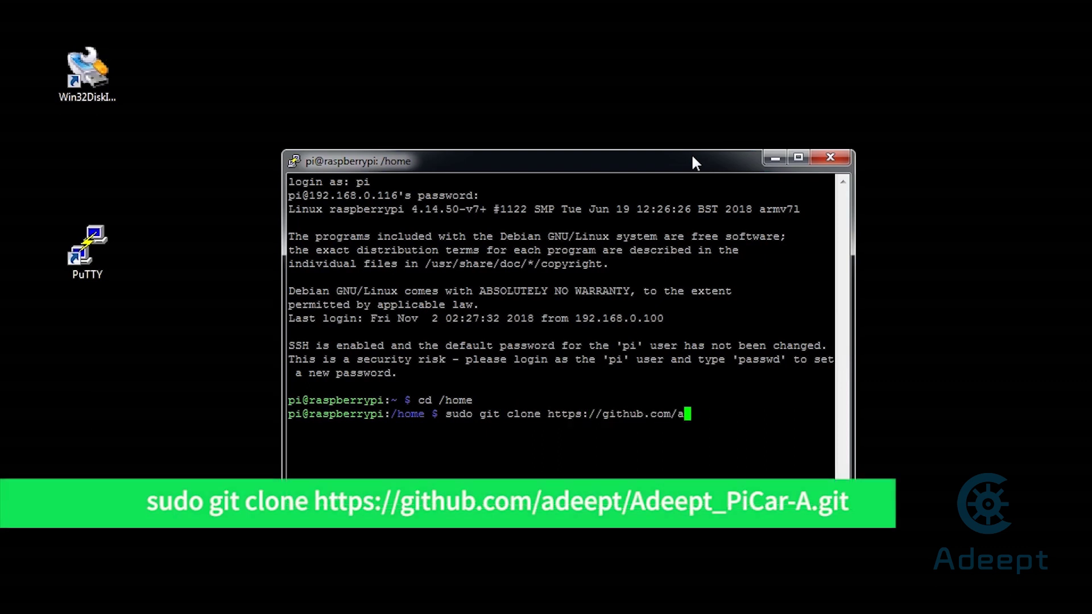
{"action": "type", "text": "deept/Adeept_PiCar-A.git"}
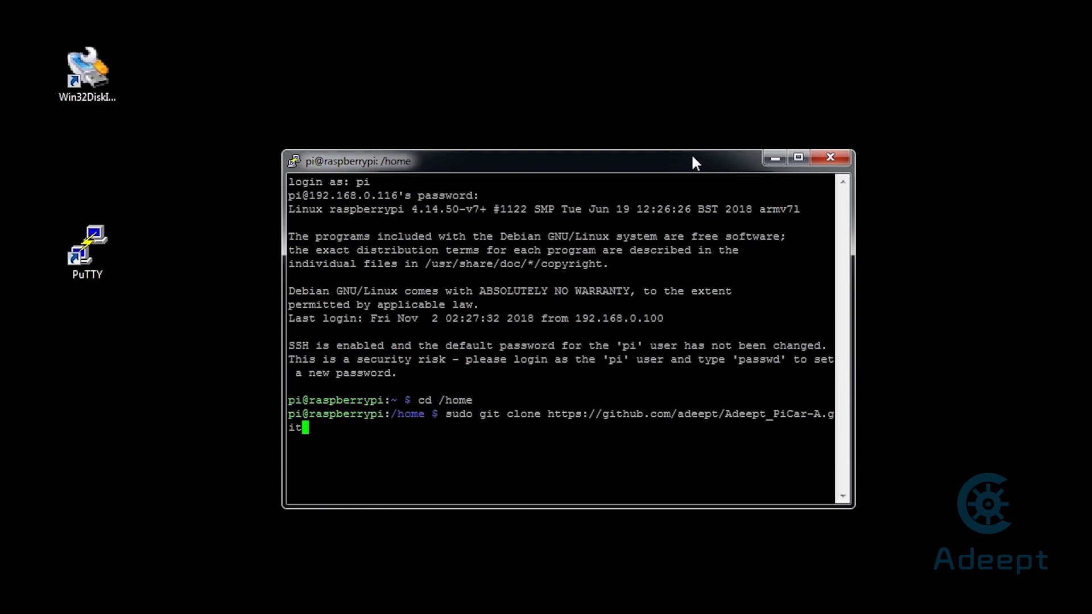
{"action": "key", "text": "Return"}
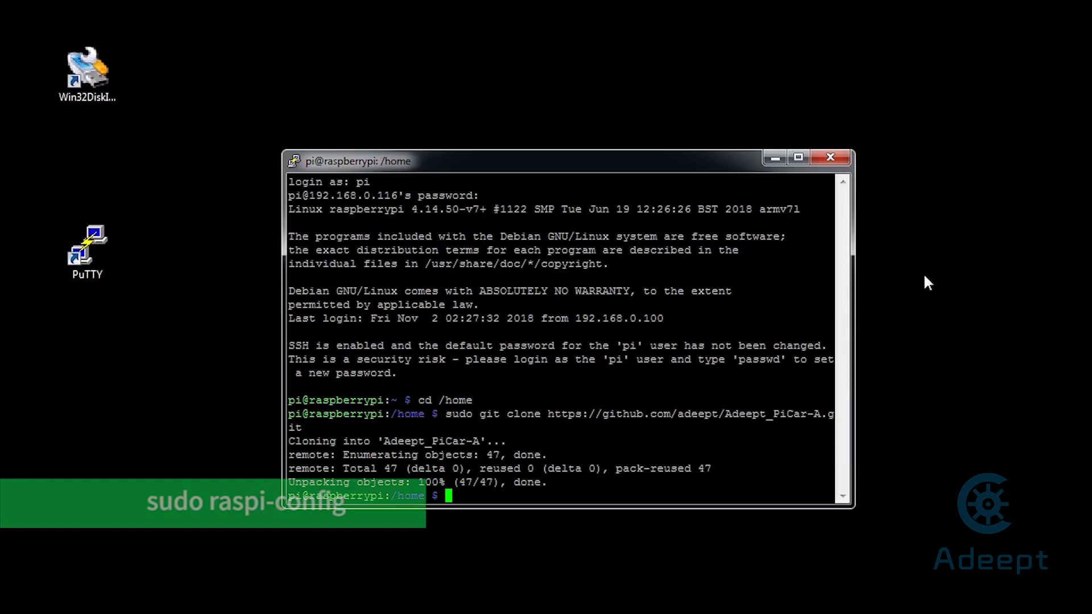
Enable the camera interface under Interfacing Options in sudo raspi-config.
{"action": "type", "text": "sudo ras"}
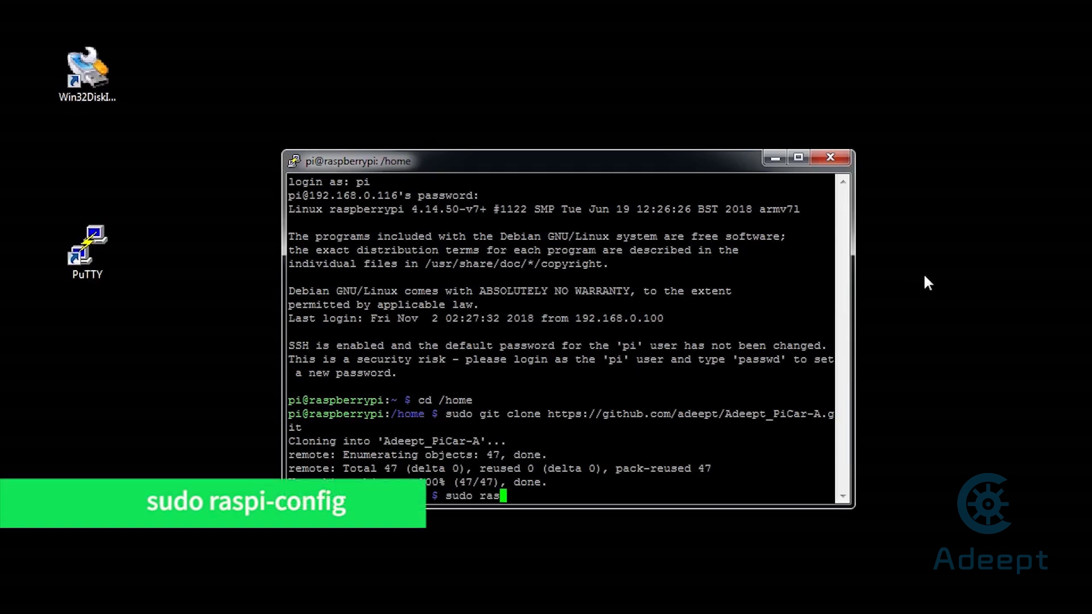
{"action": "key", "text": "Return"}
{"action": "key", "text": "Down"}
{"action": "key", "text": "Down"}
{"action": "key", "text": "Down"}
{"action": "key", "text": "Down"}
{"action": "key", "text": "Return"}
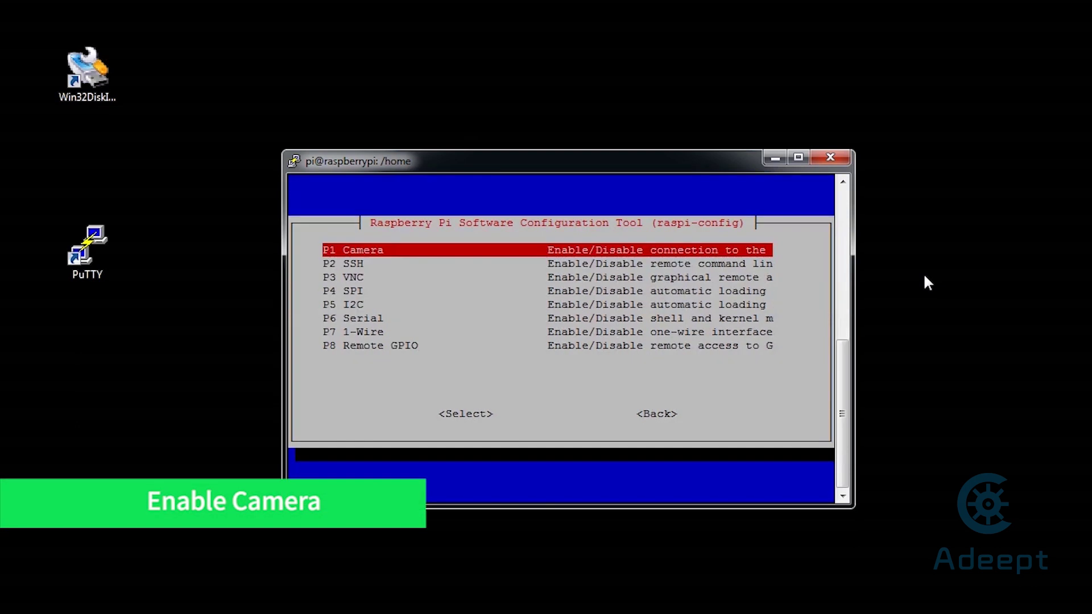
{"action": "key", "text": "Return"}
{"action": "key", "text": "Left"}
{"action": "key", "text": "Return"}
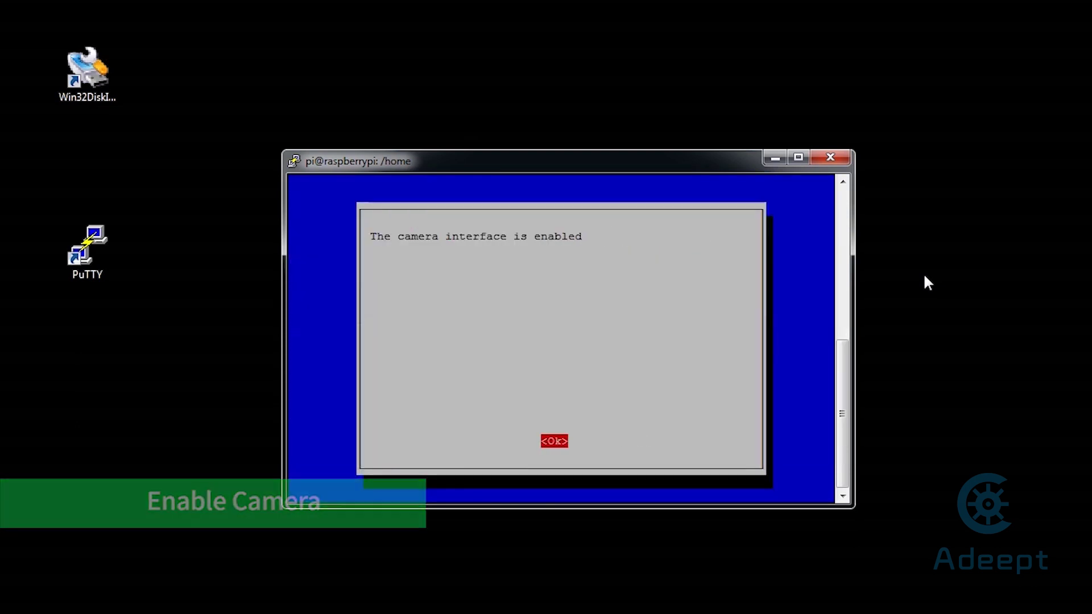
{"action": "key", "text": "Return"}
Enable the I2C interface under Interfacing Options.
{"action": "key", "text": "Down"}
{"action": "key", "text": "Down"}
{"action": "key", "text": "Down"}
{"action": "key", "text": "Down"}
{"action": "key", "text": "Return"}
{"action": "key", "text": "Down"}
{"action": "key", "text": "Down"}
{"action": "key", "text": "Down"}
{"action": "key", "text": "Down"}
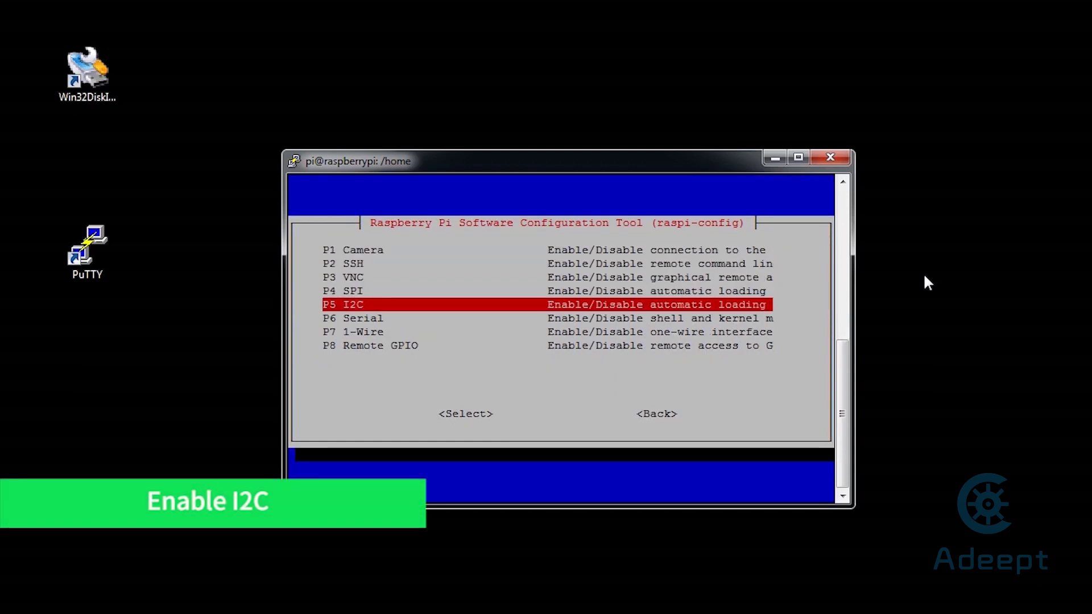
{"action": "key", "text": "Return"}
{"action": "key", "text": "Left"}
{"action": "key", "text": "Return"}
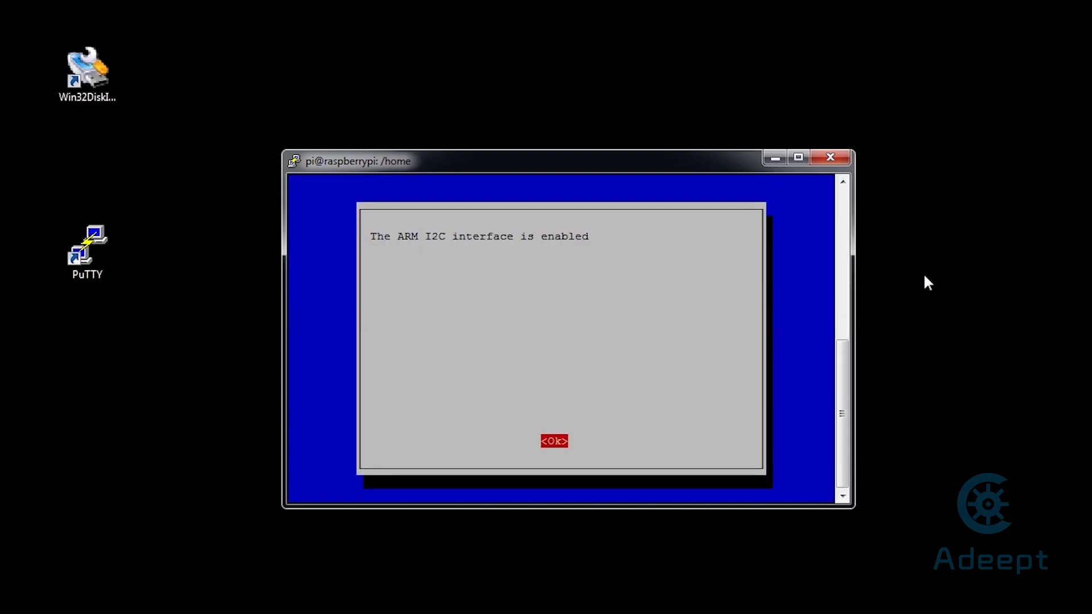
{"action": "key", "text": "Return"}
Finish raspi-config to reboot the Pi, then dismiss the connection error and close PuTTY.
{"action": "key", "text": "Tab"}
{"action": "key", "text": "Tab"}
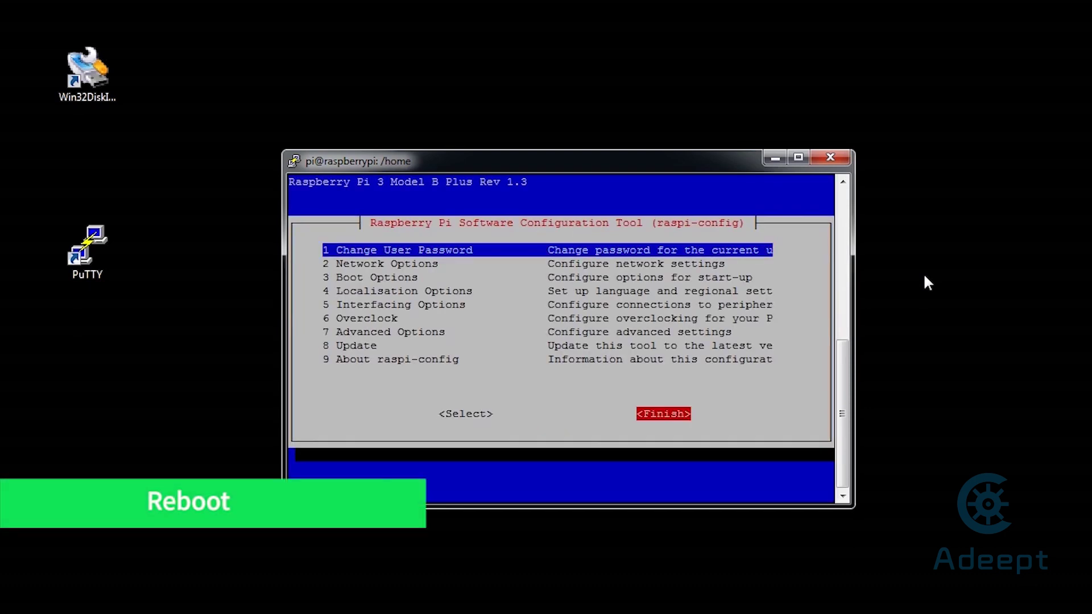
{"action": "key", "text": "Return"}
{"action": "key", "text": "Return"}
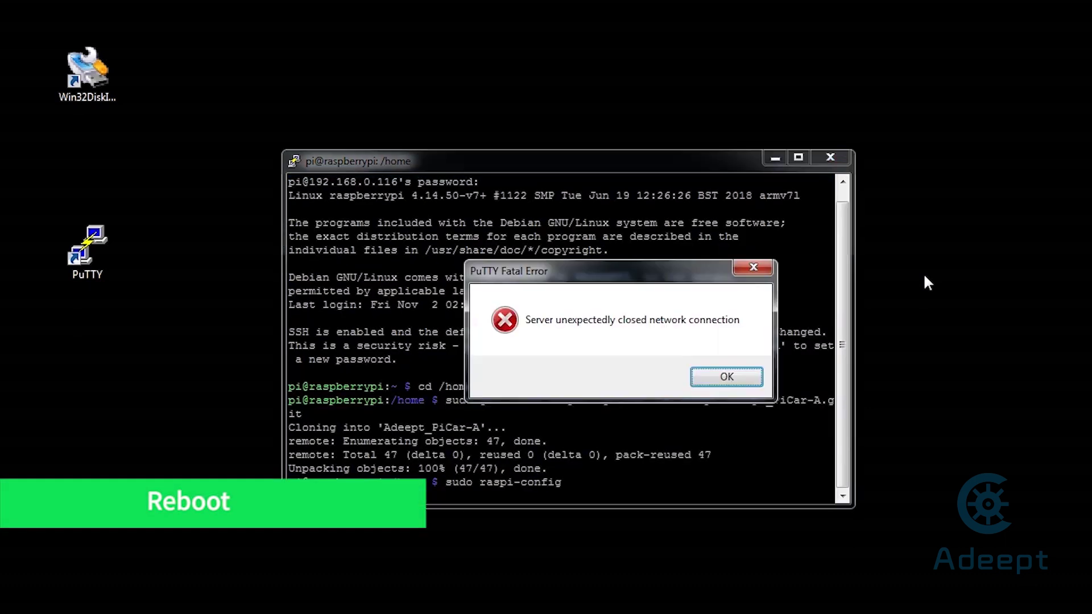
{"action": "left_click", "coordinate": [728, 377]}
{"action": "left_click", "coordinate": [830, 158]}
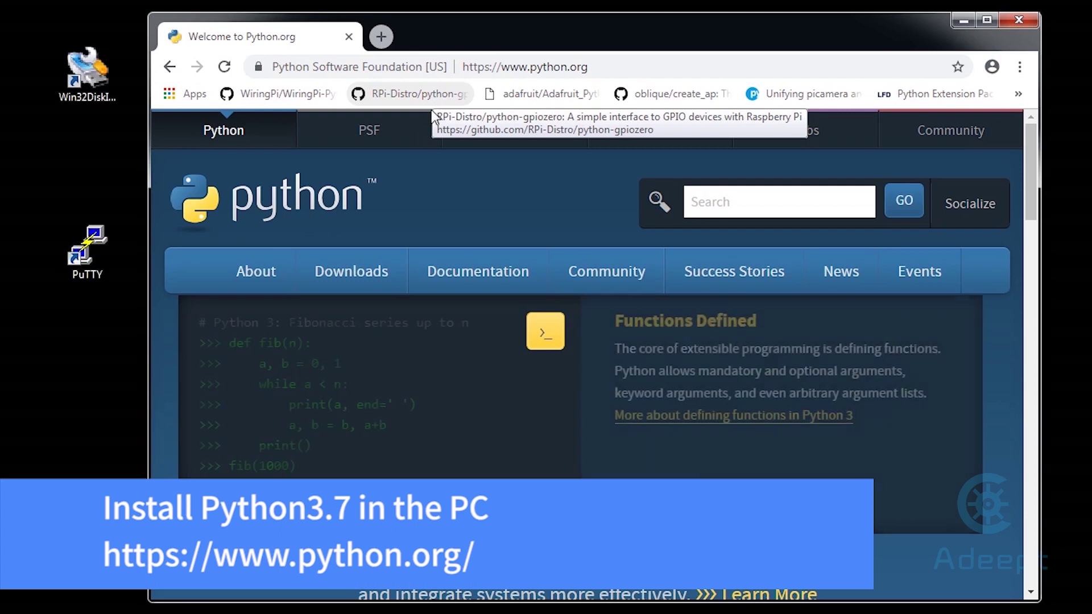
Download the Python 3.7.1 Windows x86-64 executable installer from python.org's Windows releases page.
{"action": "mouse_move", "coordinate": [362, 266]}
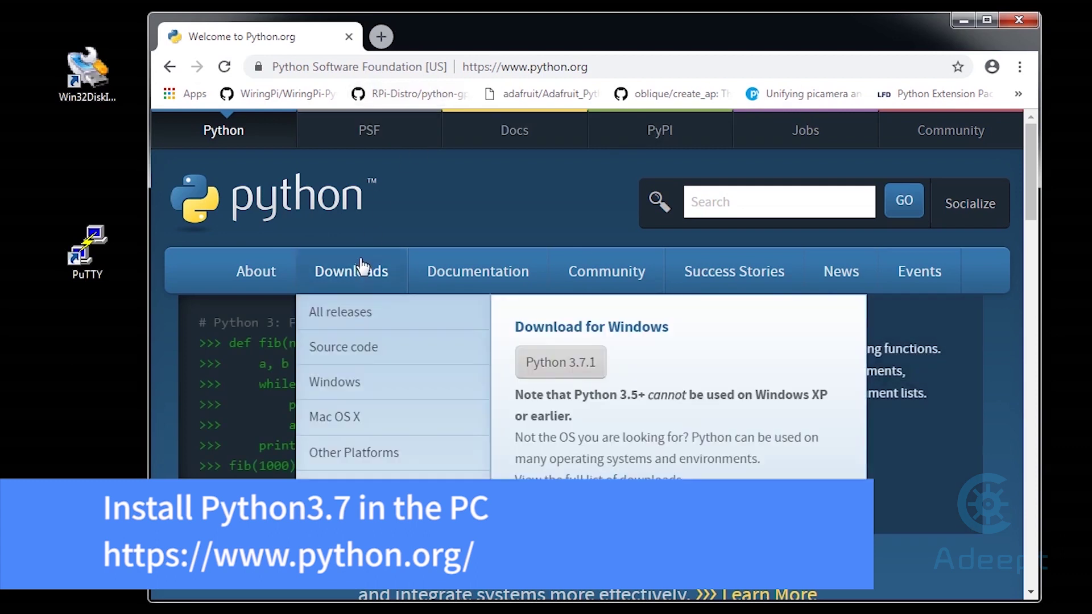
{"action": "left_click", "coordinate": [359, 319]}
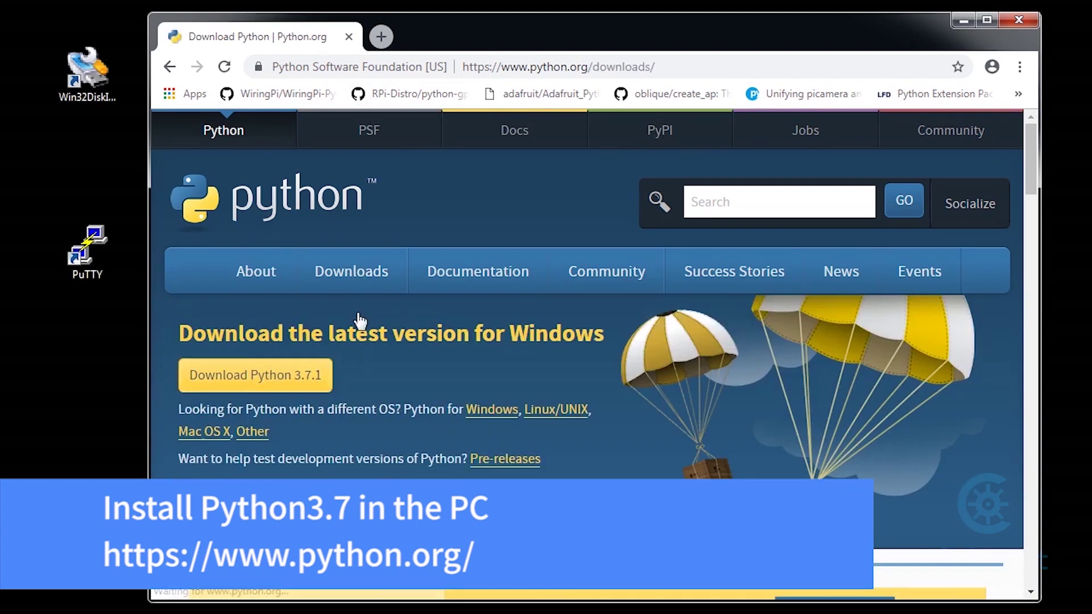
{"action": "left_click", "coordinate": [507, 414]}
{"action": "scroll", "coordinate": [511, 425], "scroll_direction": "down", "scroll_amount": 3}
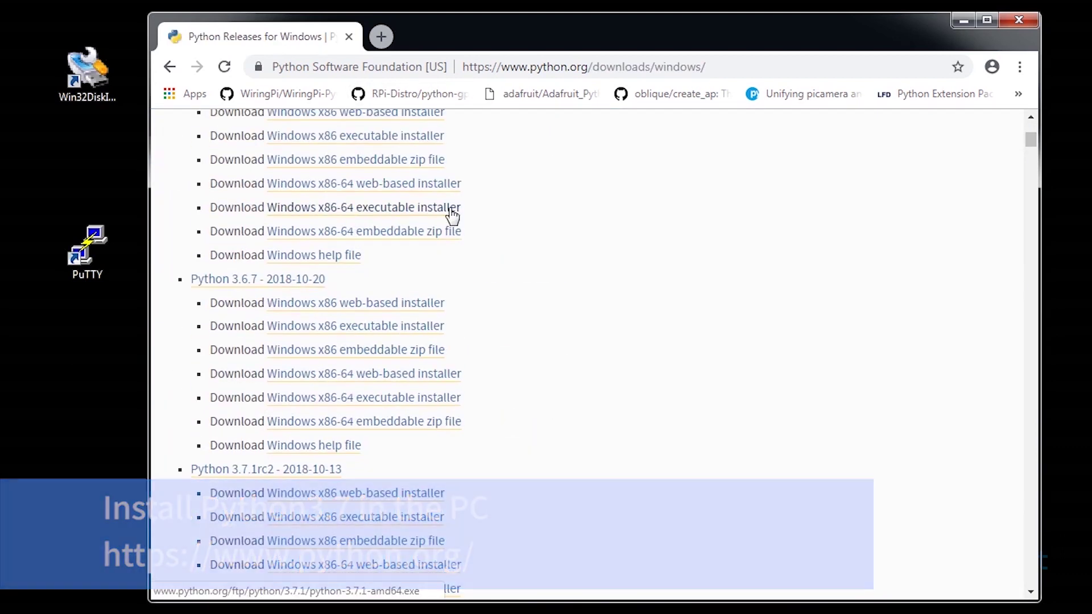
{"action": "left_click", "coordinate": [453, 215]}
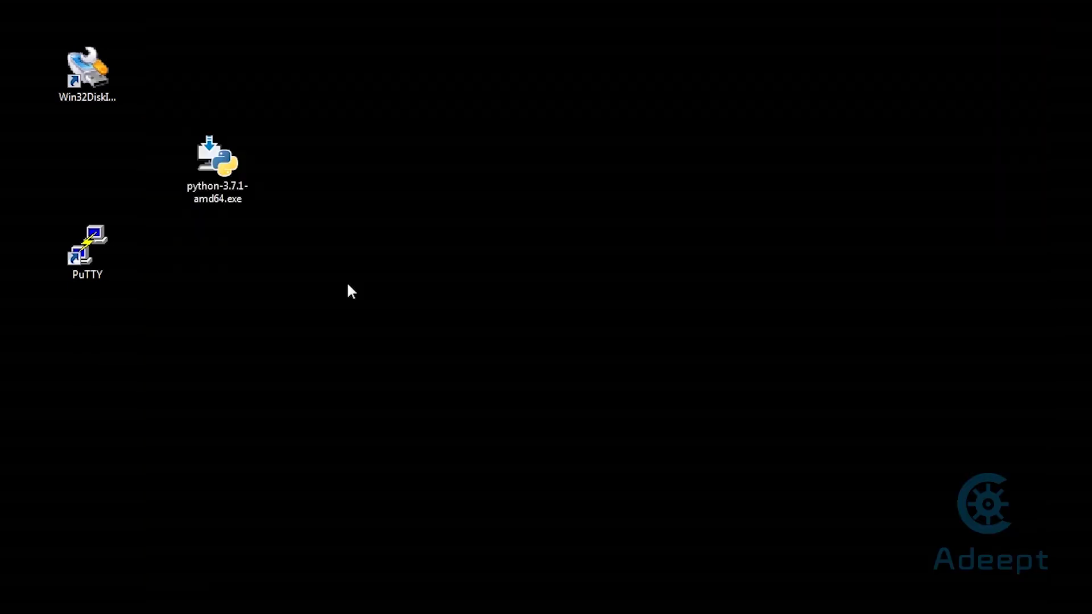
Install Python 3.7.1 with Add Python 3.7 to PATH ticked, then load the cnet VLC download page.
{"action": "double_click", "coordinate": [228, 190]}
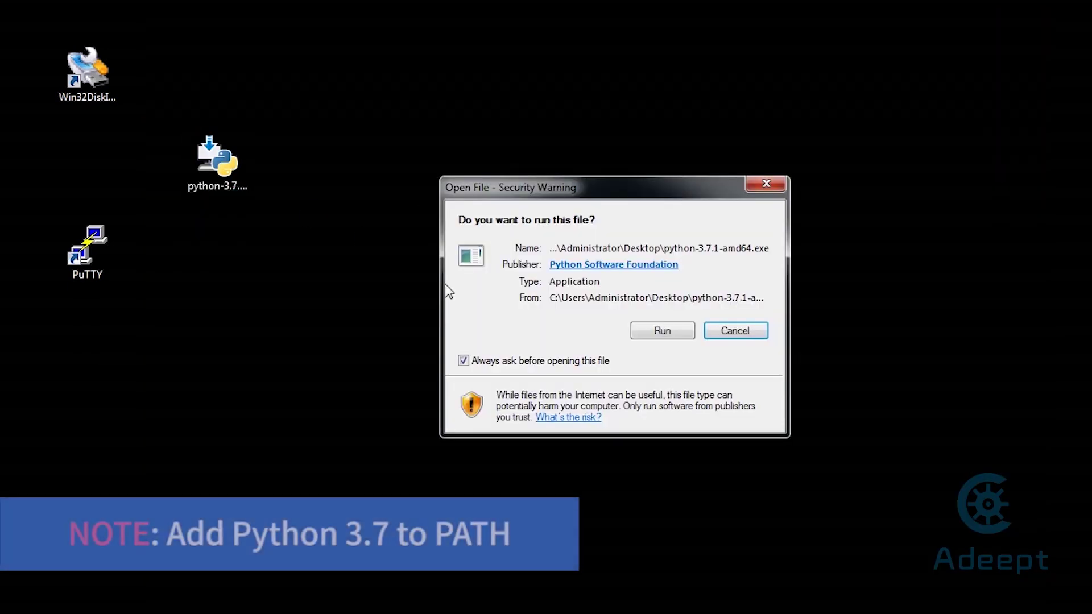
{"action": "left_click", "coordinate": [671, 331]}
{"action": "left_click", "coordinate": [526, 461]}
{"action": "left_click", "coordinate": [576, 274]}
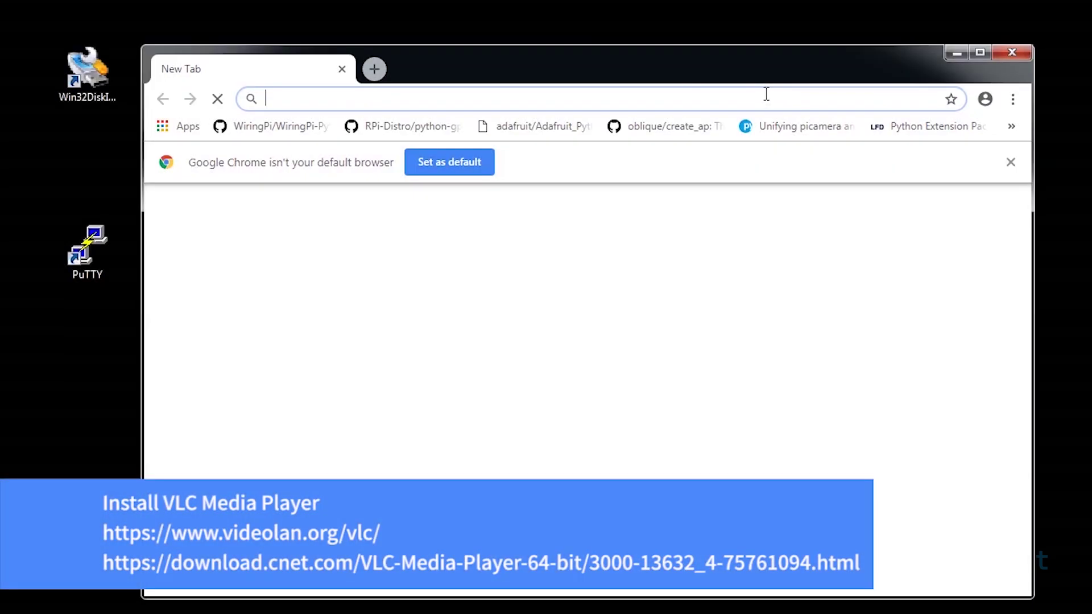
{"action": "type", "text": "https://download.cnet.com/VLC-Media-Player-64-bit/3000-13632_4-75761094.html"}
{"action": "key", "text": "Return"}
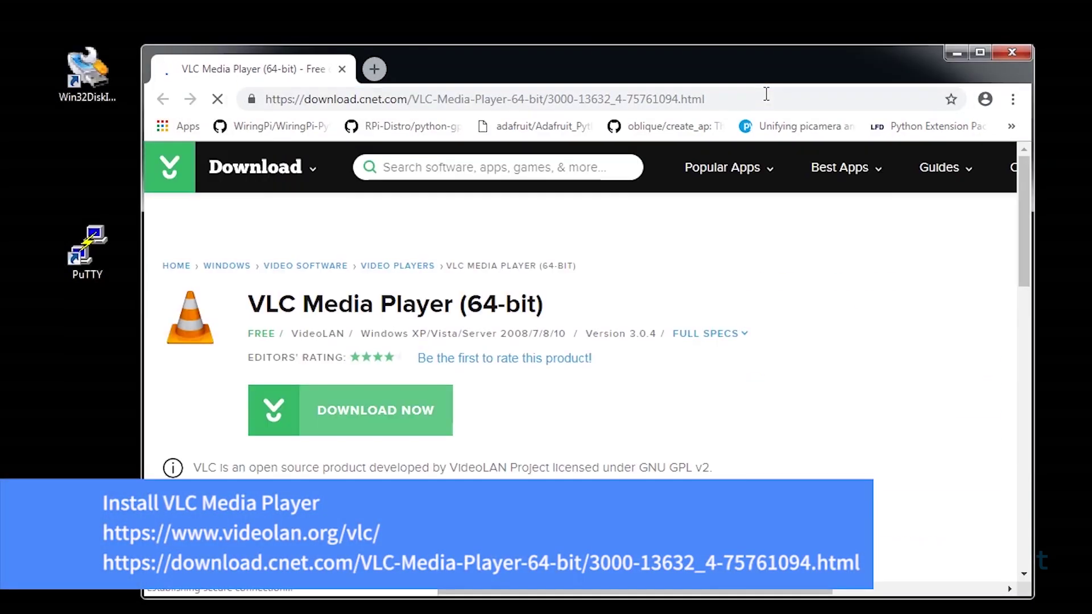
Start downloading vlc-3.0.4-win64.exe from the cnet VLC Media Player (64-bit) page.
{"action": "left_click", "coordinate": [381, 401]}
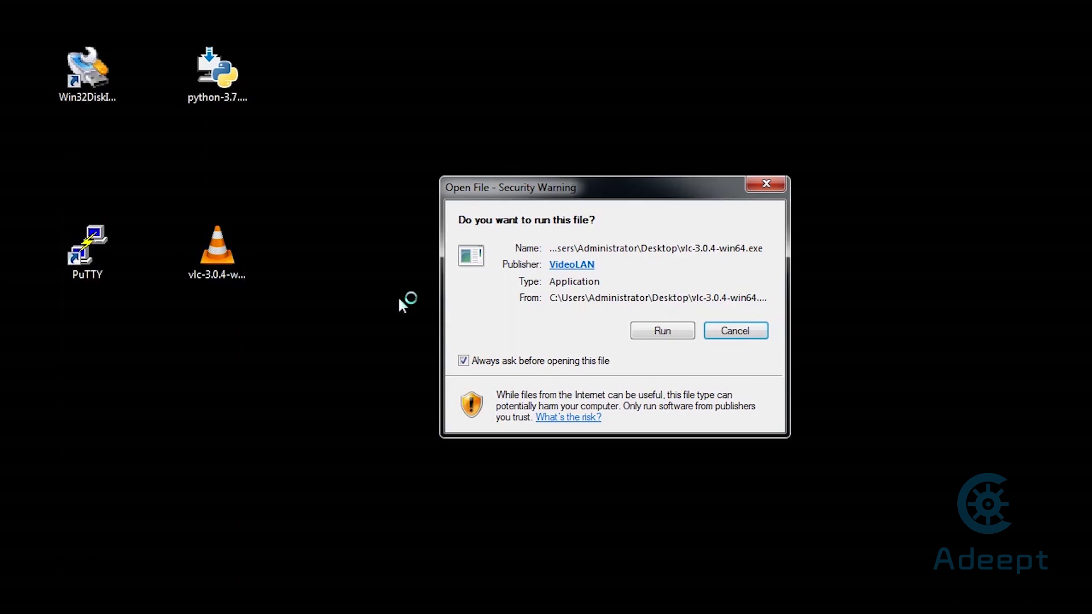
Reinstall VLC 3.0.4 with default components, then launch client.py and move its window right.
{"action": "left_click", "coordinate": [652, 336]}
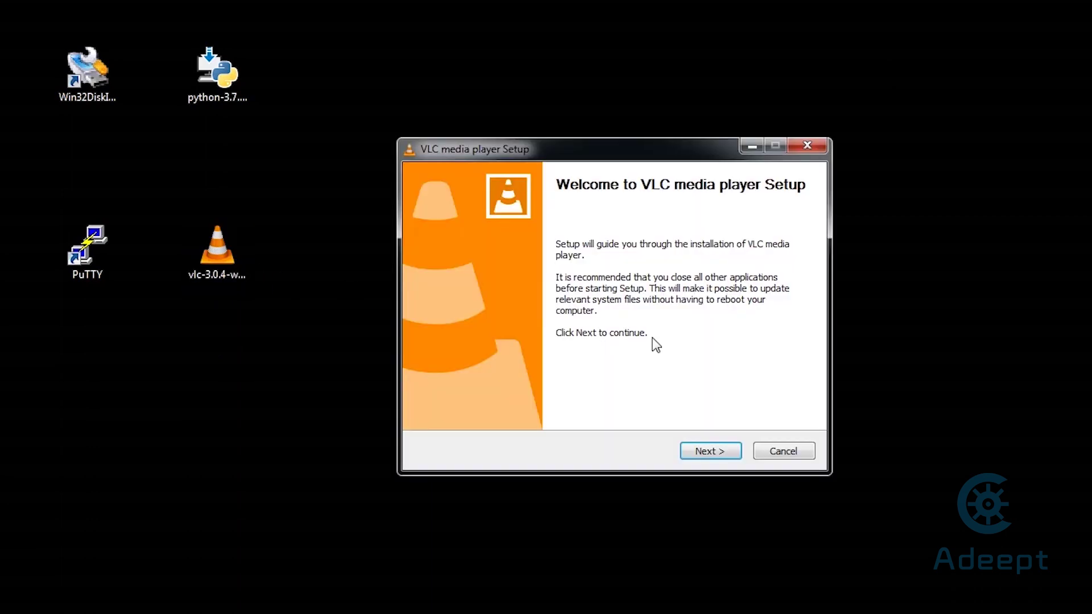
{"action": "left_click", "coordinate": [716, 459]}
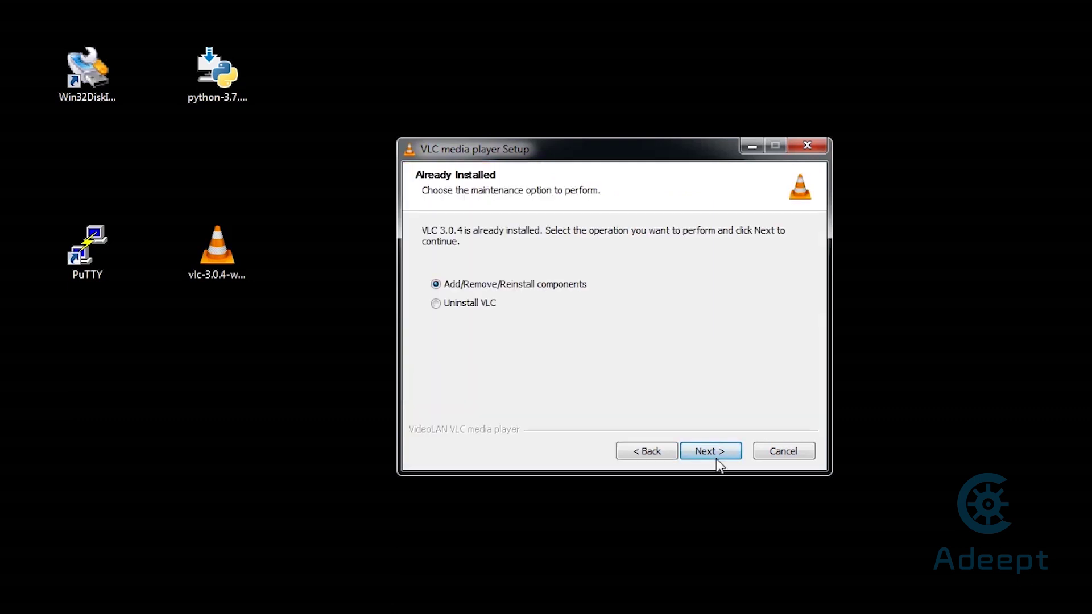
{"action": "left_click", "coordinate": [716, 459]}
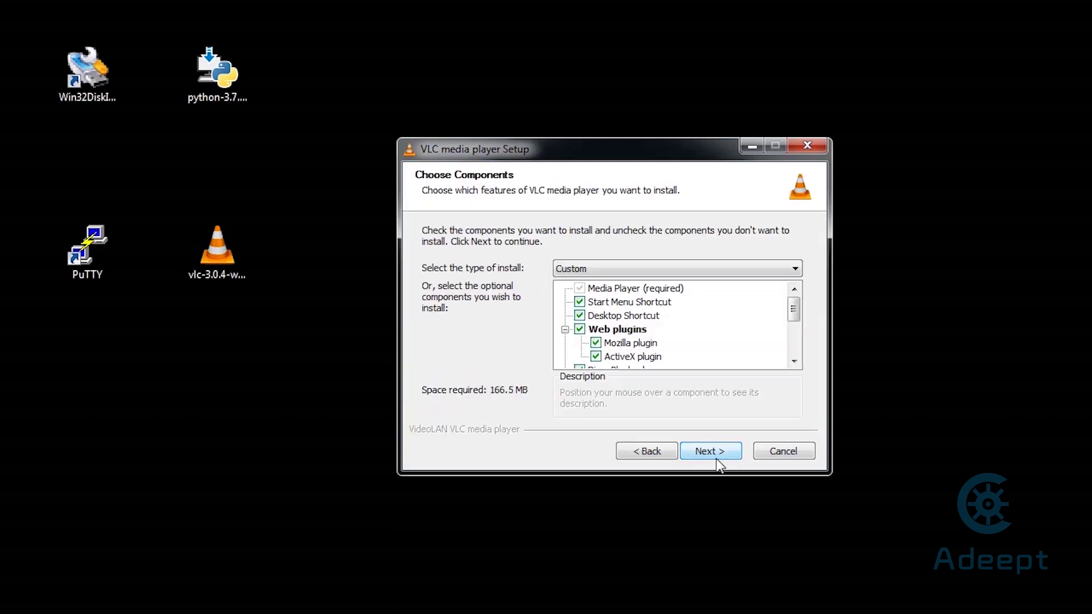
{"action": "left_click", "coordinate": [716, 458]}
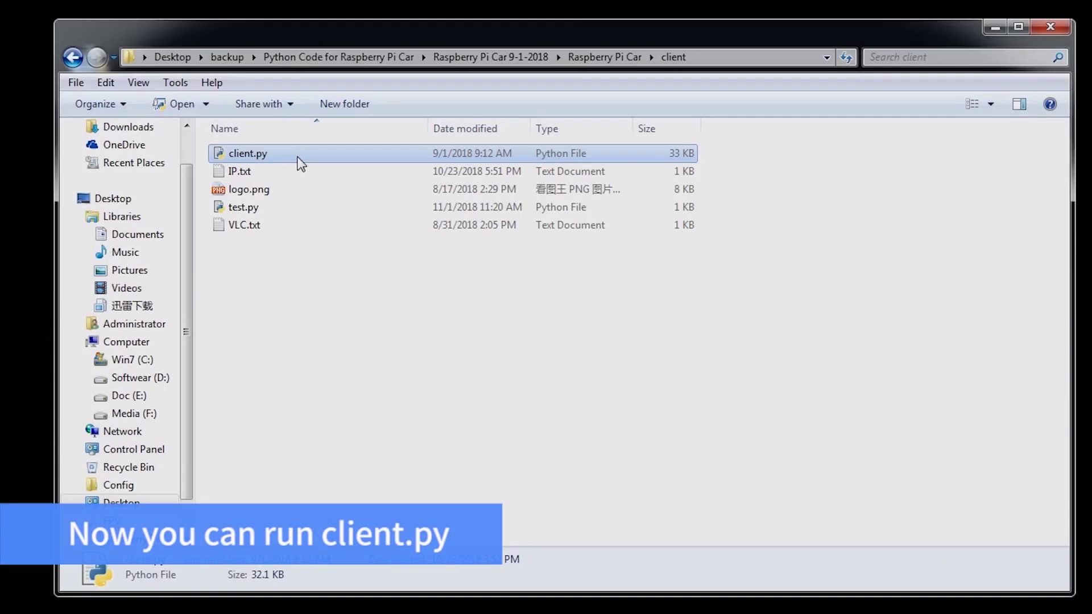
{"action": "double_click", "coordinate": [295, 163]}
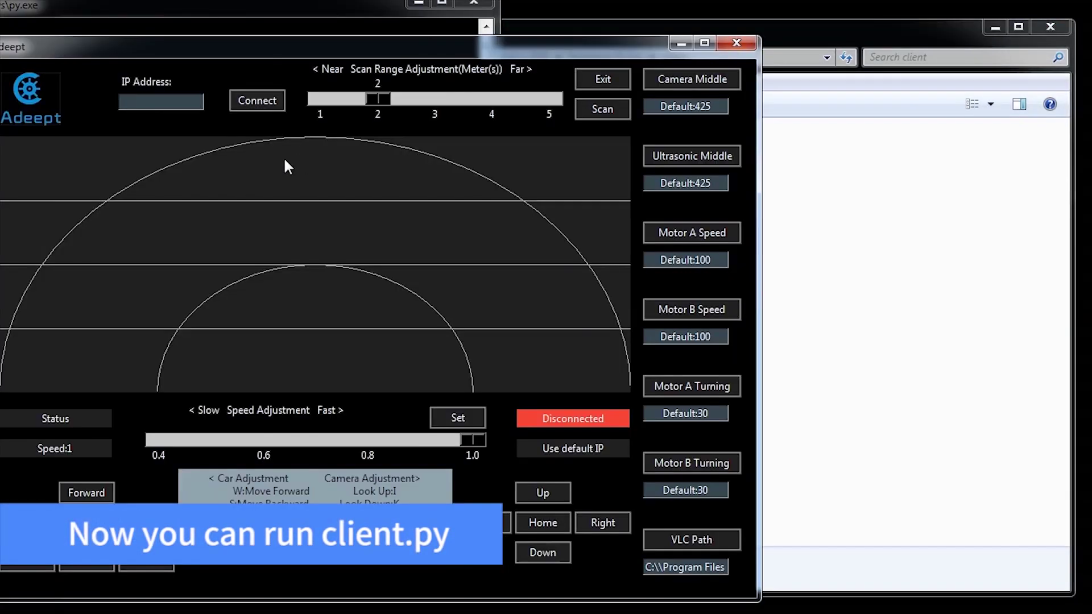
{"action": "left_click_drag", "start_coordinate": [262, 52], "coordinate": [362, 47]}
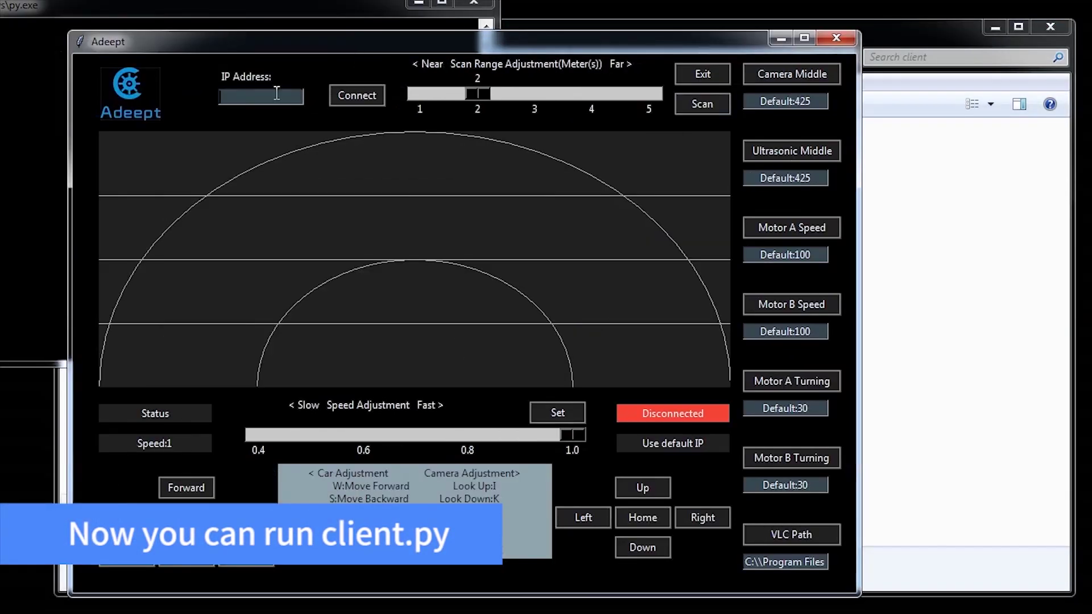